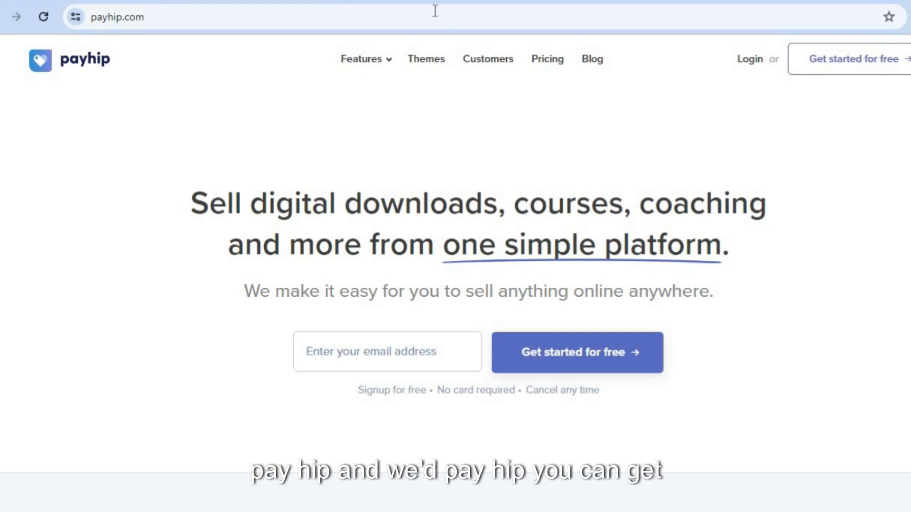
Complete the free Payhip sign-up and select the web address of the store-name page
click(422, 1)
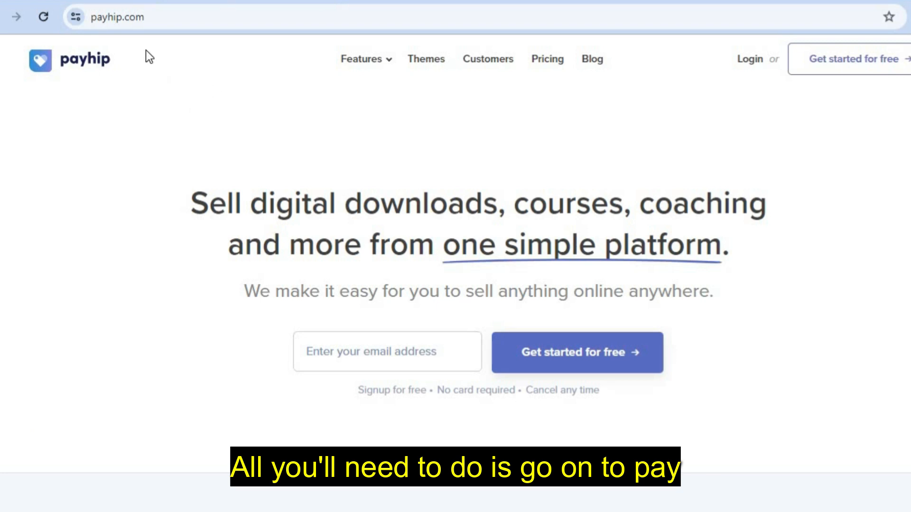
drag(144, 17, 93, 17)
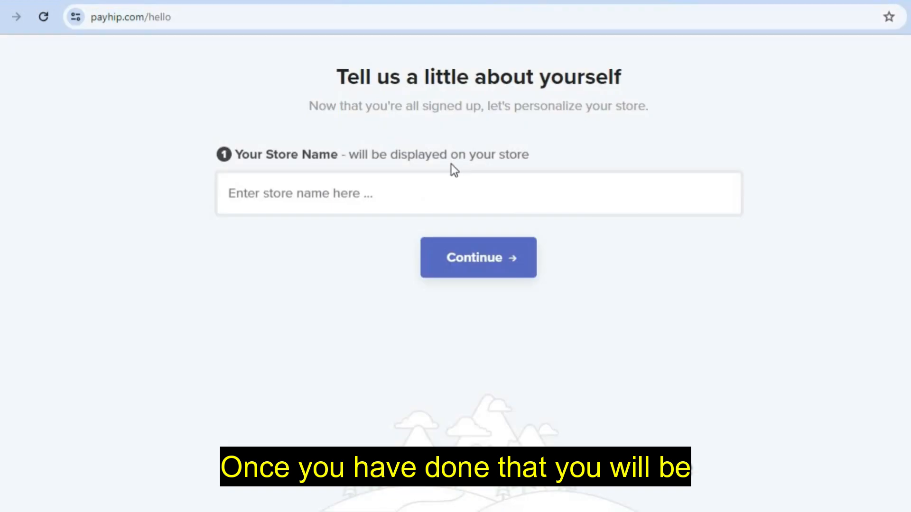
Name the store 'test music' and accept the username testmusic to reach the welcome dashboard
click(383, 190)
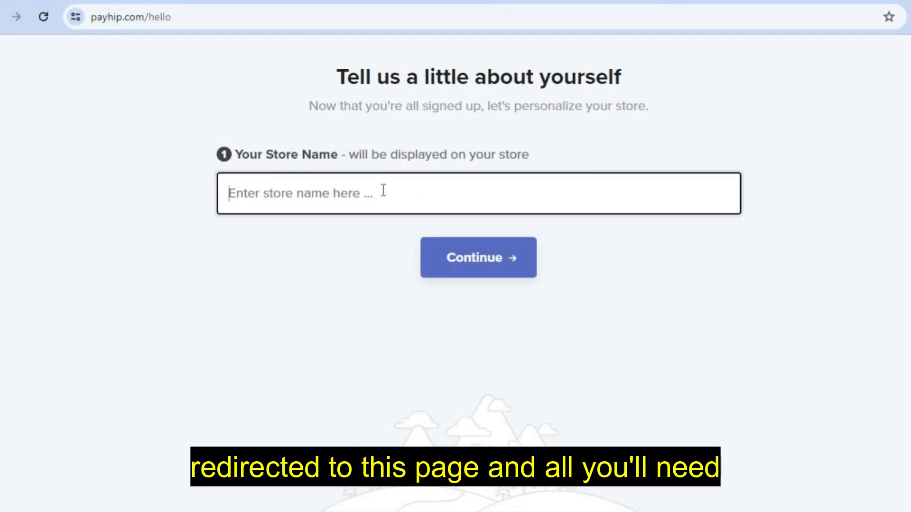
text(t)
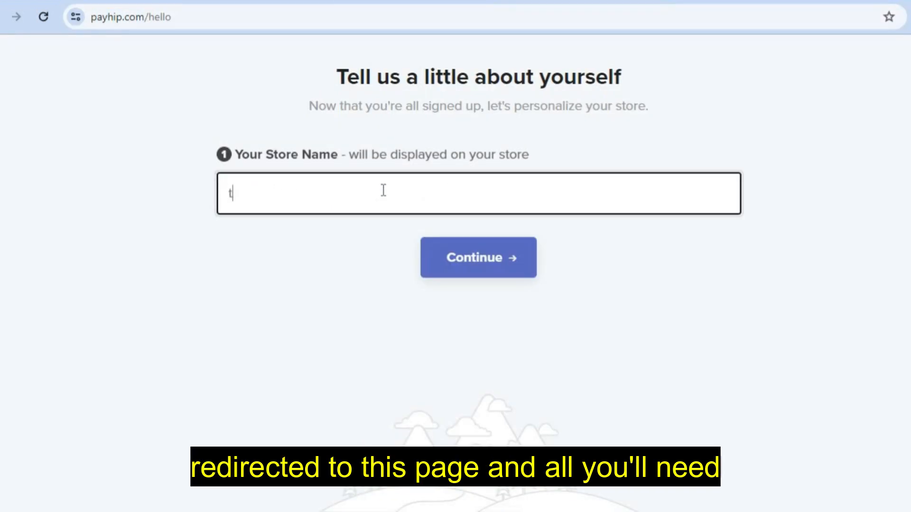
text(est music)
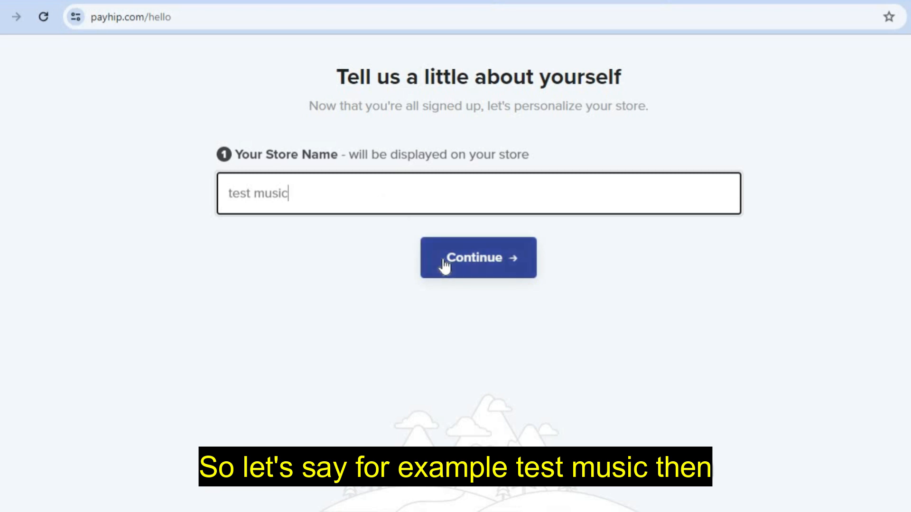
click(445, 261)
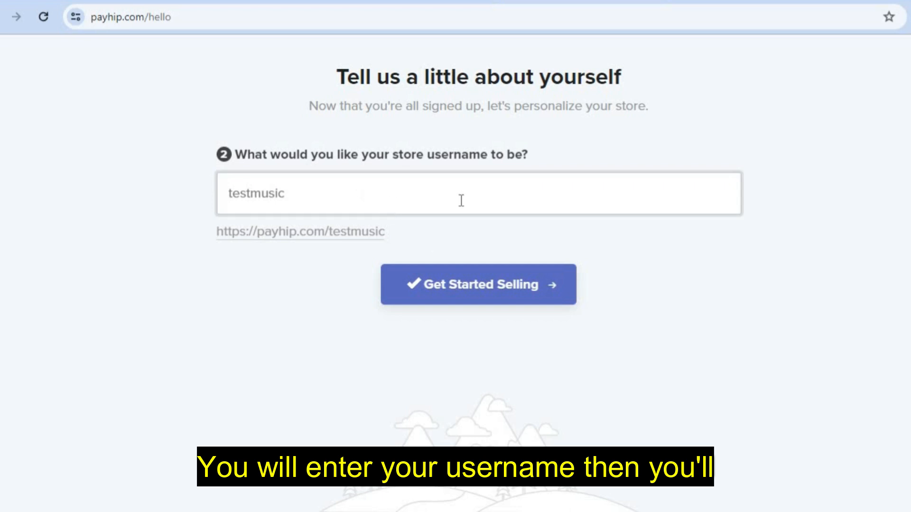
click(451, 294)
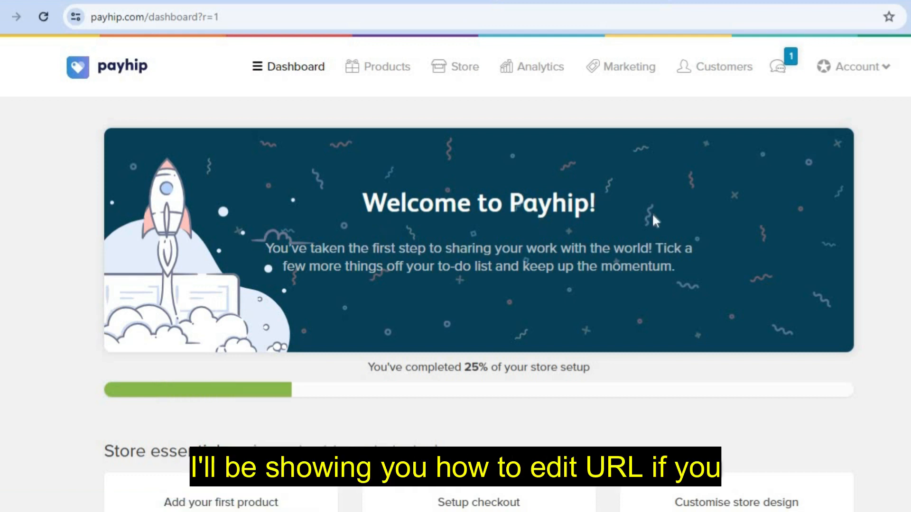
Add a first product from Store essentials and choose Digital Product as its type
scroll(382, 232, down, 5)
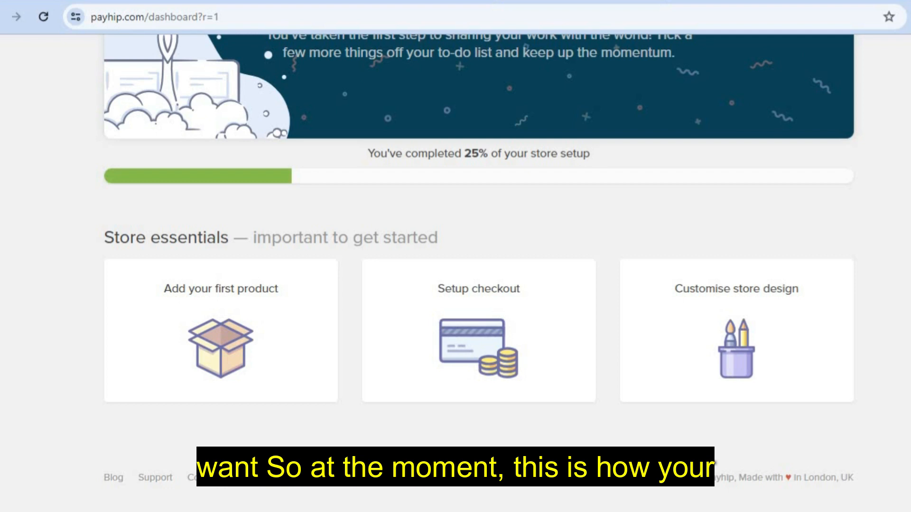
scroll(456, 274, up, 5)
scroll(455, 273, down, 5)
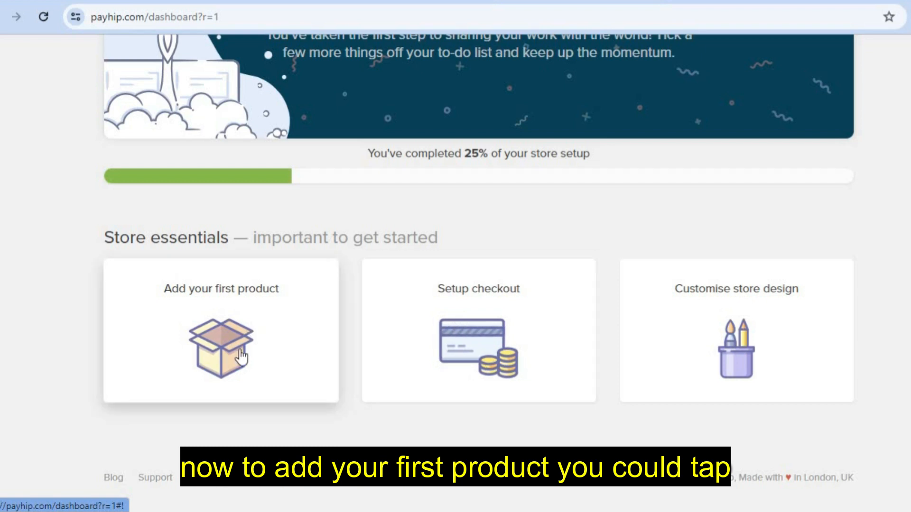
click(267, 332)
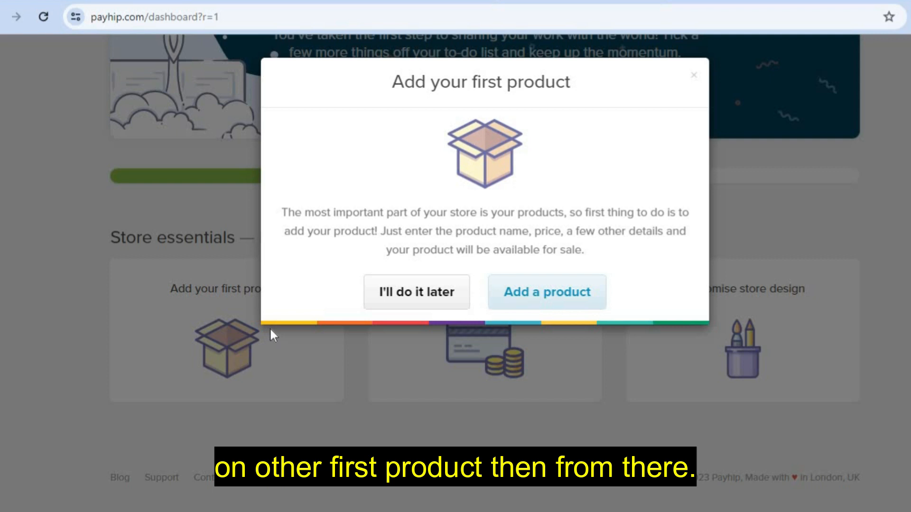
click(565, 290)
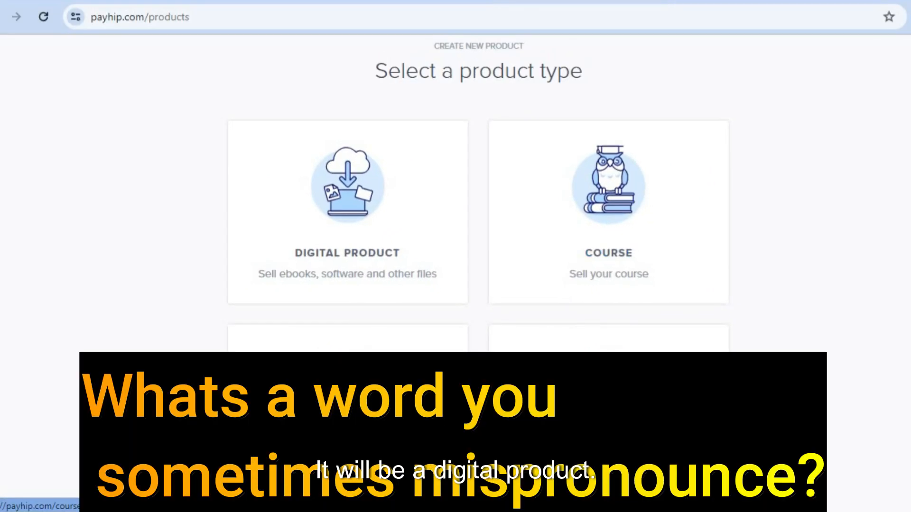
scroll(479, 313, down, 5)
scroll(479, 313, up, 5)
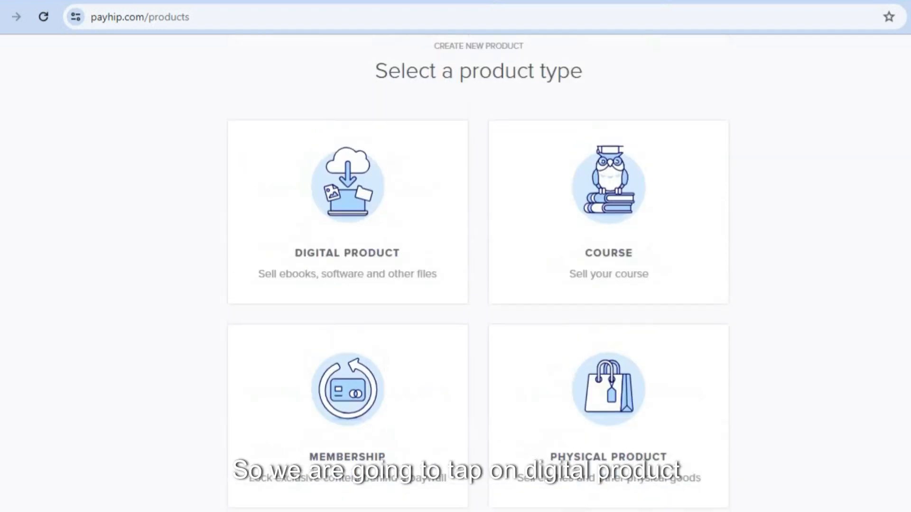
click(351, 250)
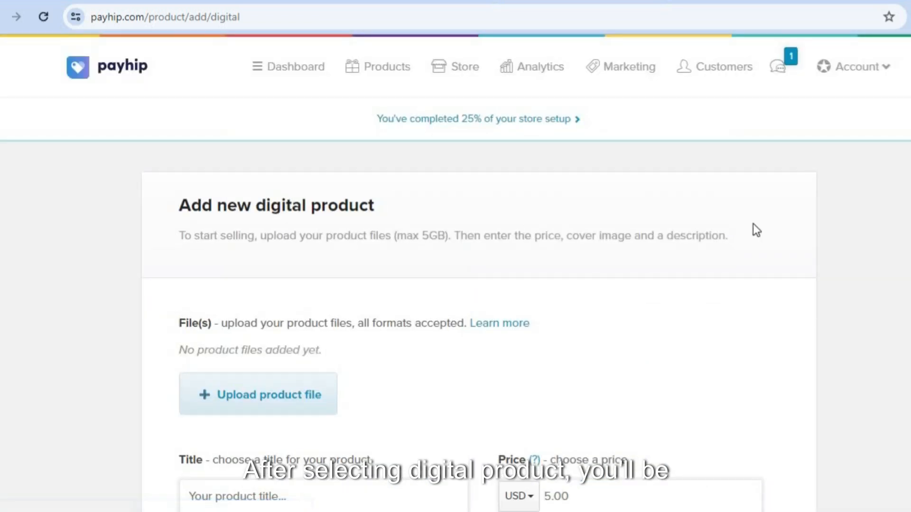
Upload MAKEPERSONALWEBSITE.mp3 from the Audacity folder as the product file
scroll(450, 311, down, 2)
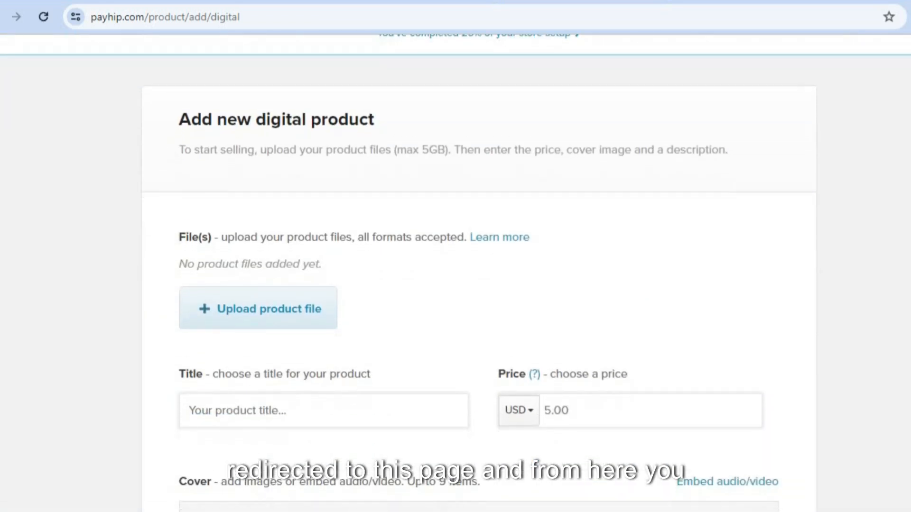
click(283, 300)
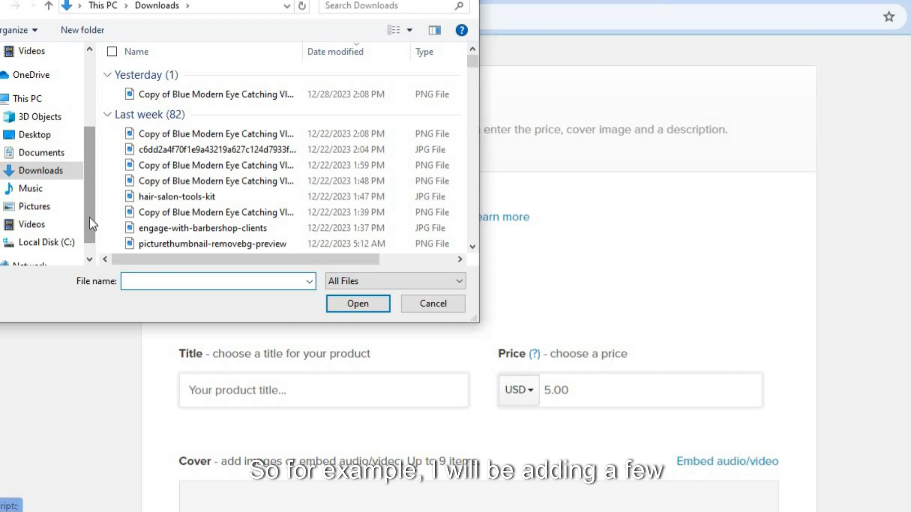
drag(91, 151, 102, 50)
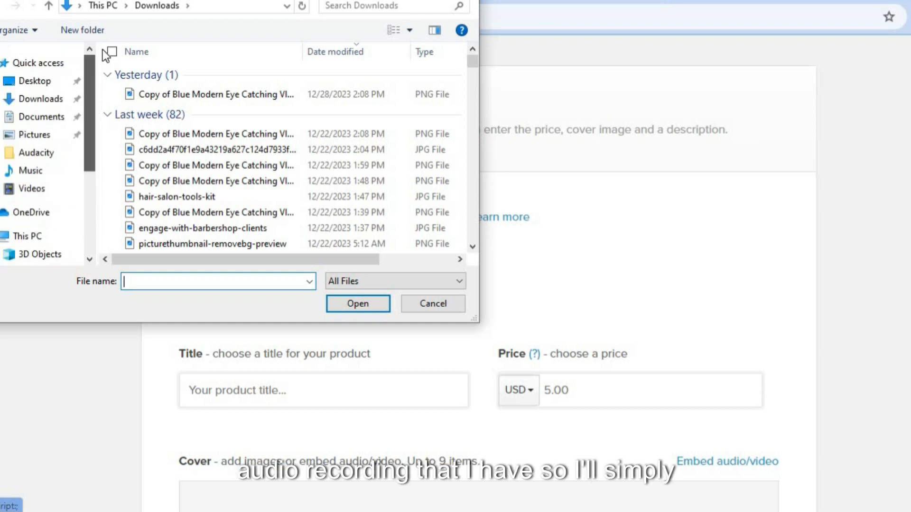
click(51, 154)
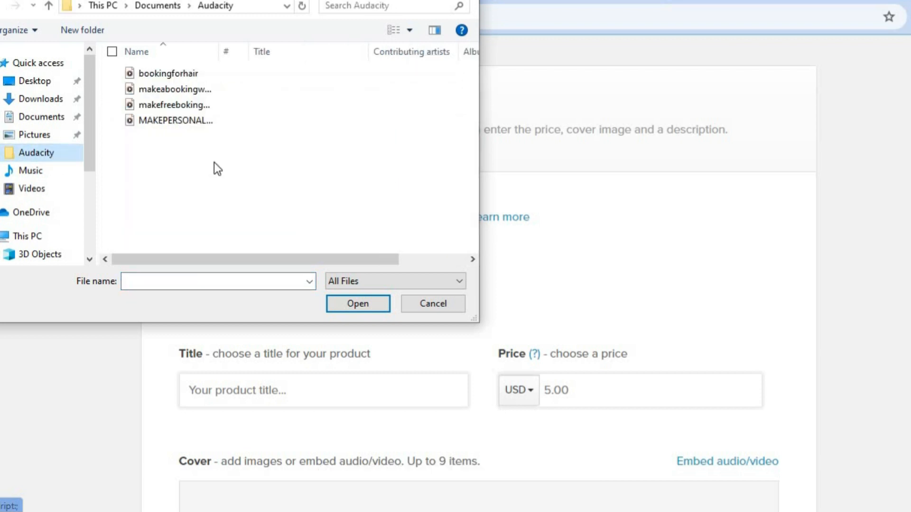
click(190, 121)
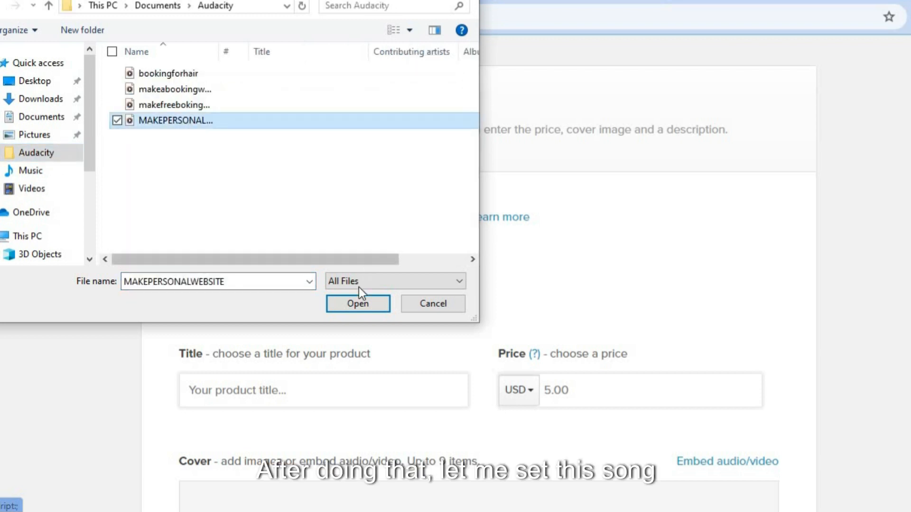
click(343, 303)
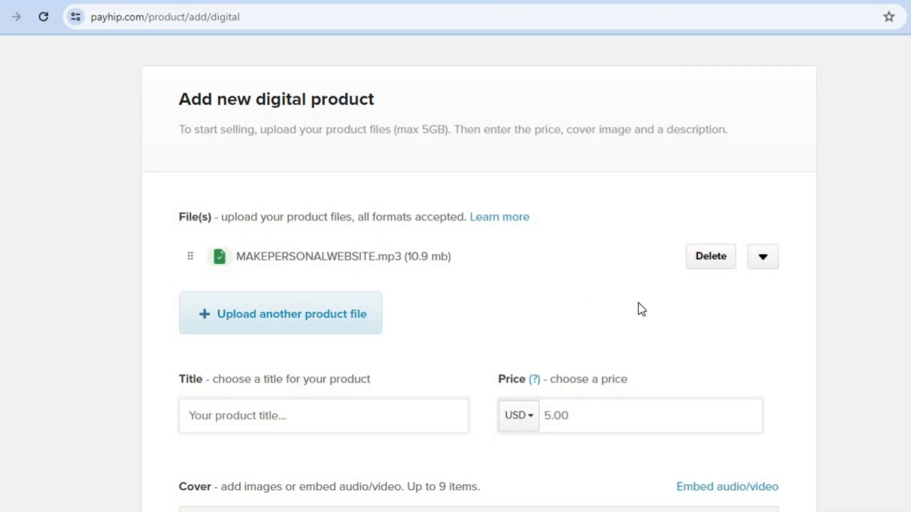
scroll(479, 275, down, 3)
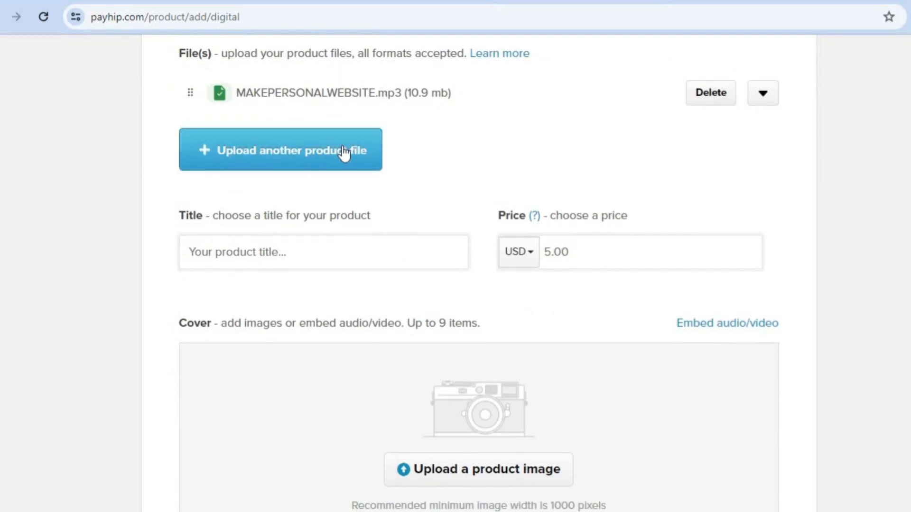
Title the product 'test' and change its price from USD 5.00 to 8
click(327, 258)
click(326, 252)
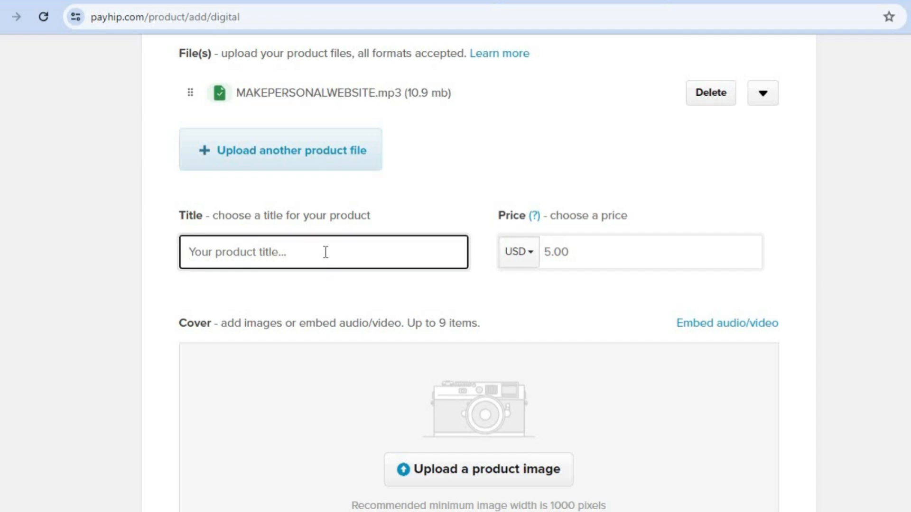
text(t)
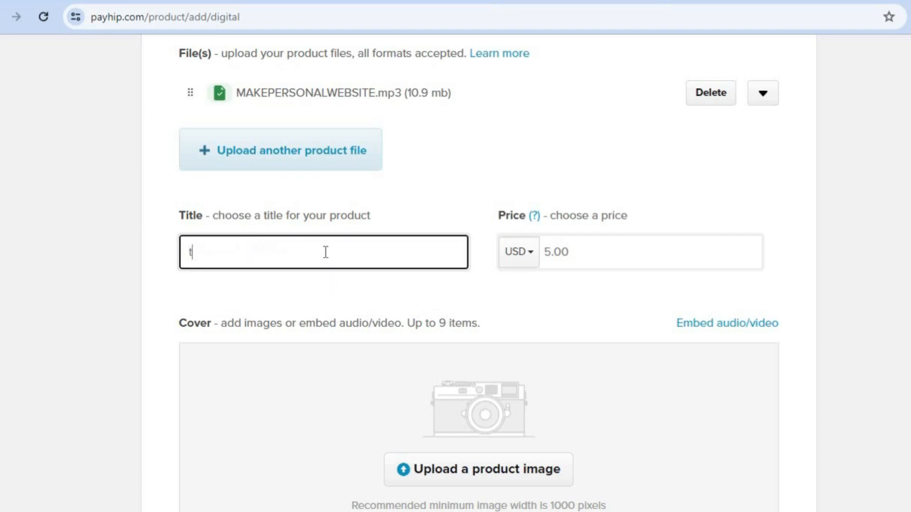
text(est)
click(582, 258)
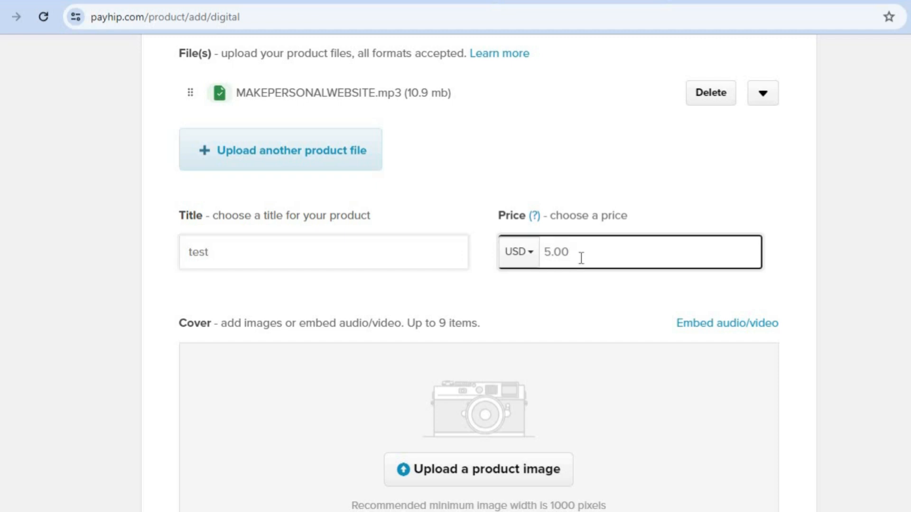
double_click(544, 253)
text(8)
scroll(629, 255, down, 4)
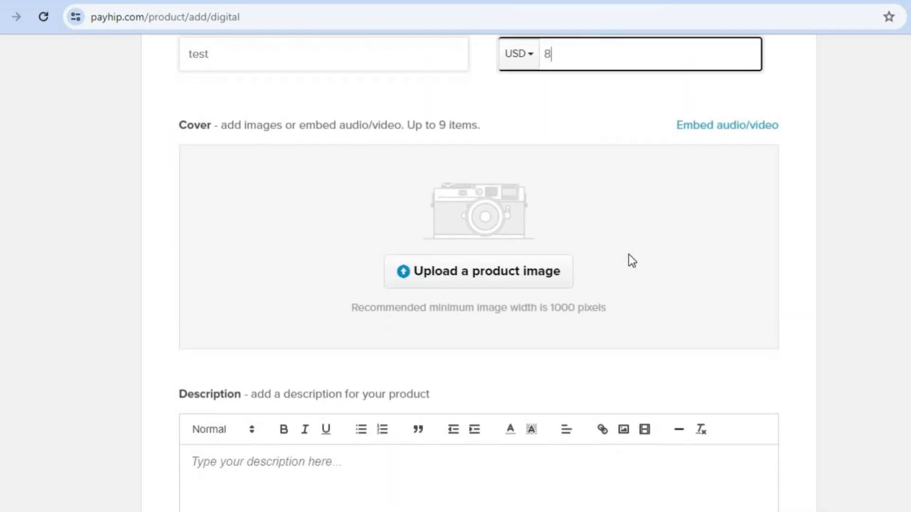
Upload the 1:48 PM PNG from Downloads as the product's cover image
click(463, 274)
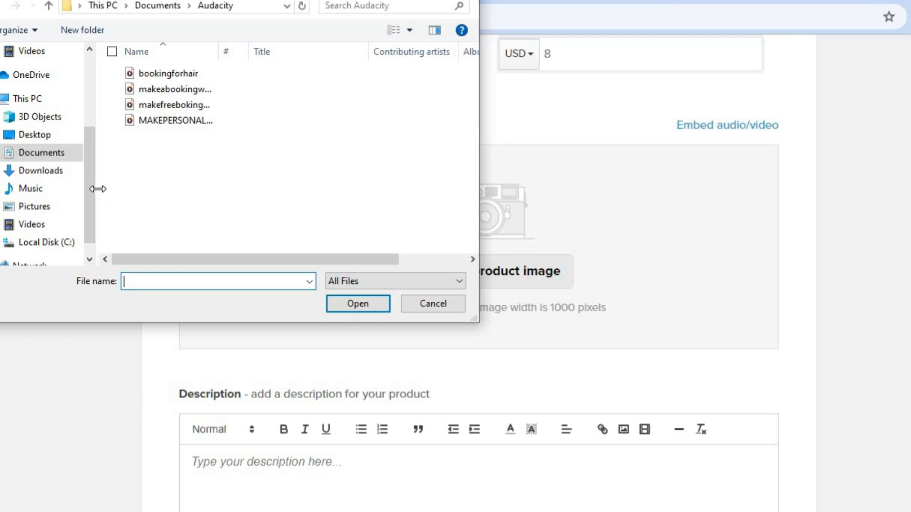
click(65, 178)
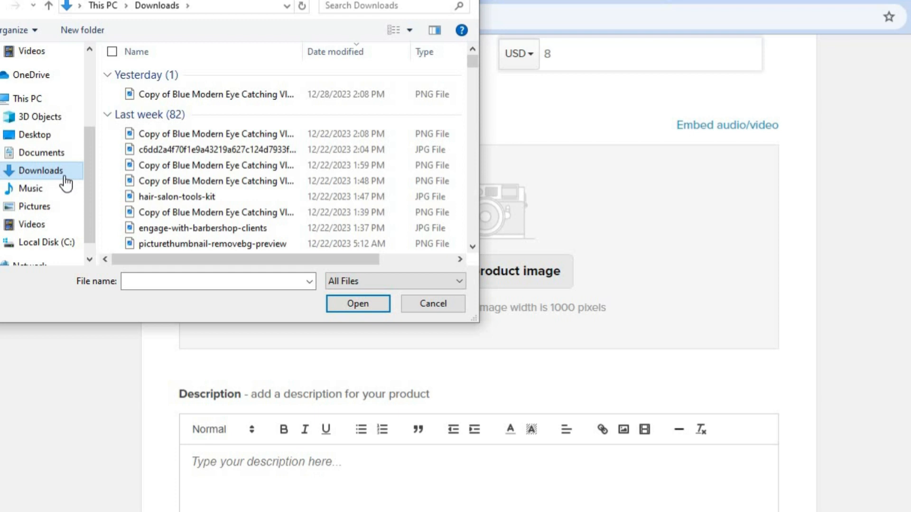
click(162, 182)
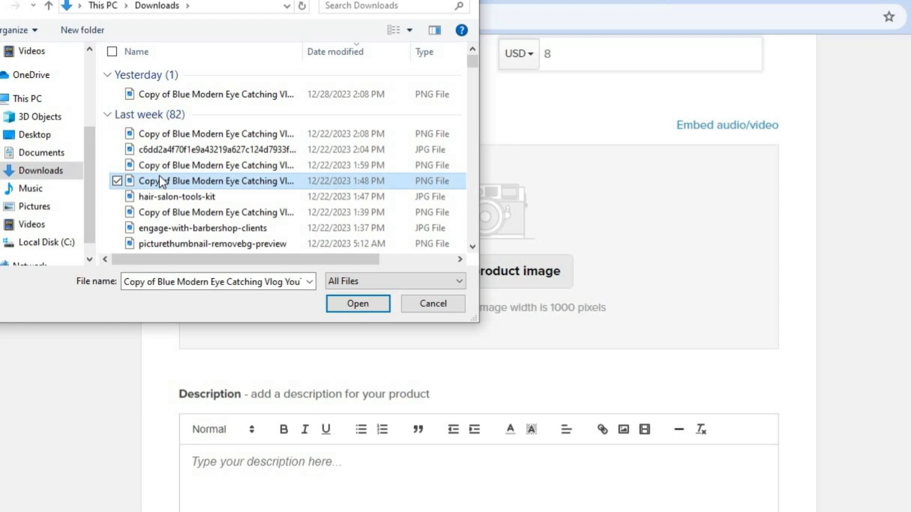
click(366, 302)
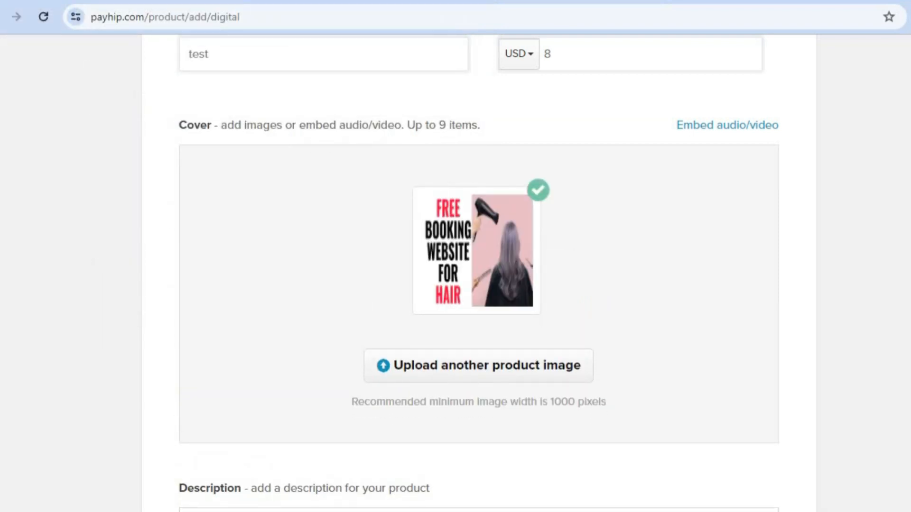
Expand Advanced options and add the test product to the store
scroll(586, 323, down, 7)
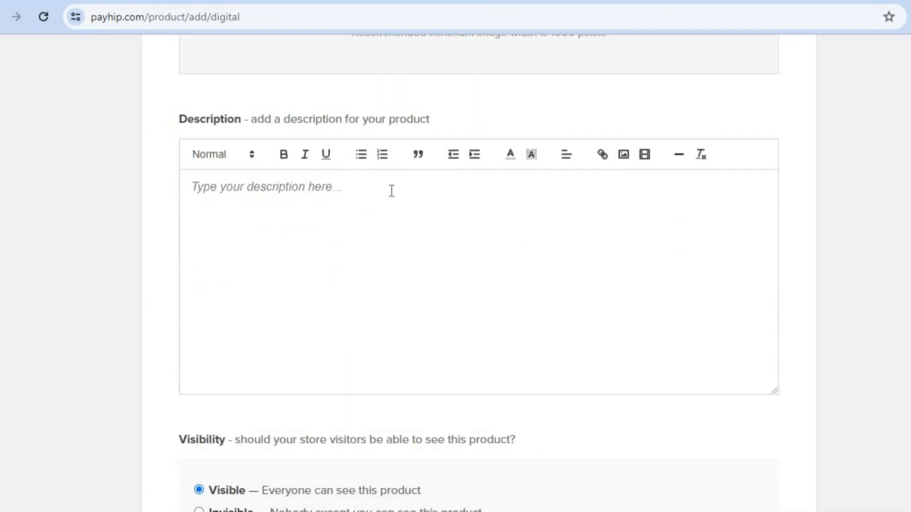
scroll(478, 273, down, 4)
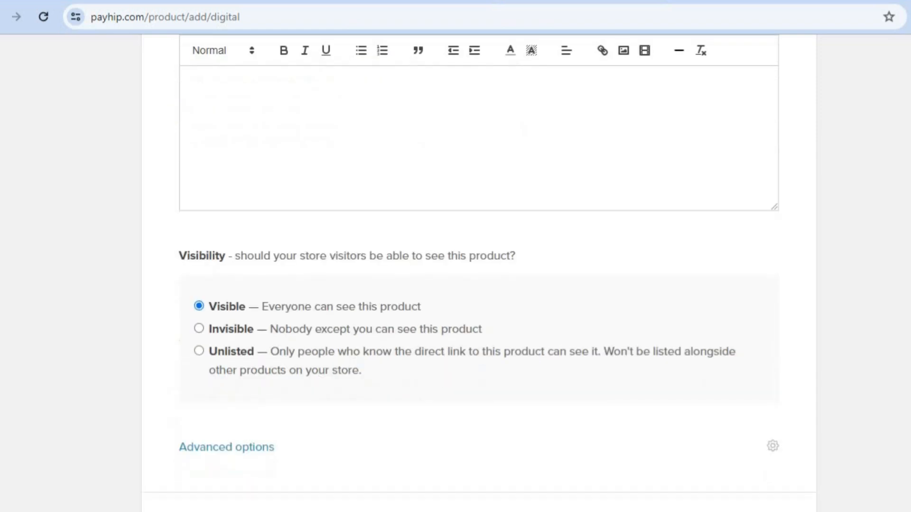
scroll(478, 274, down, 4)
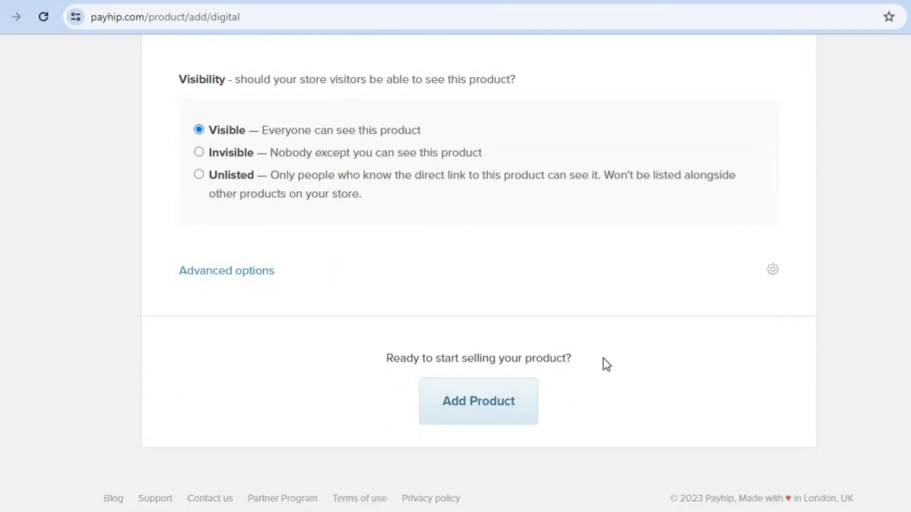
click(256, 276)
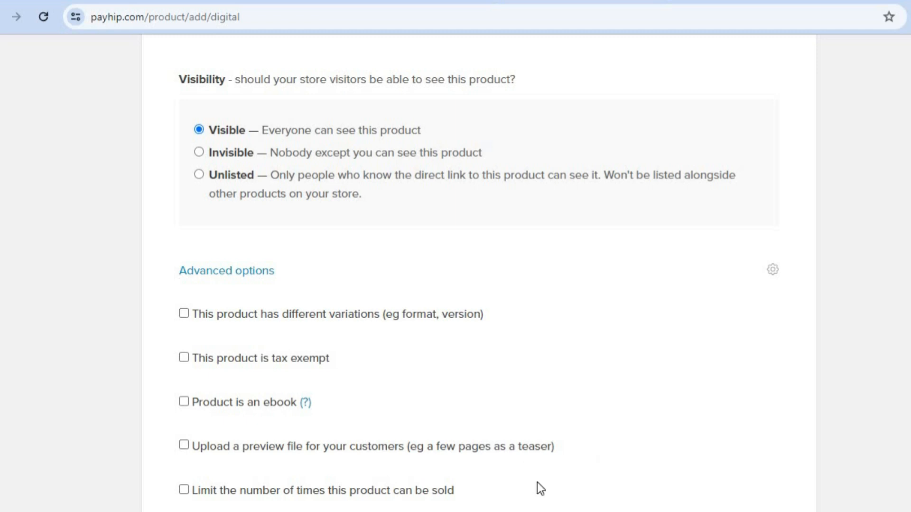
scroll(479, 269, down, 6)
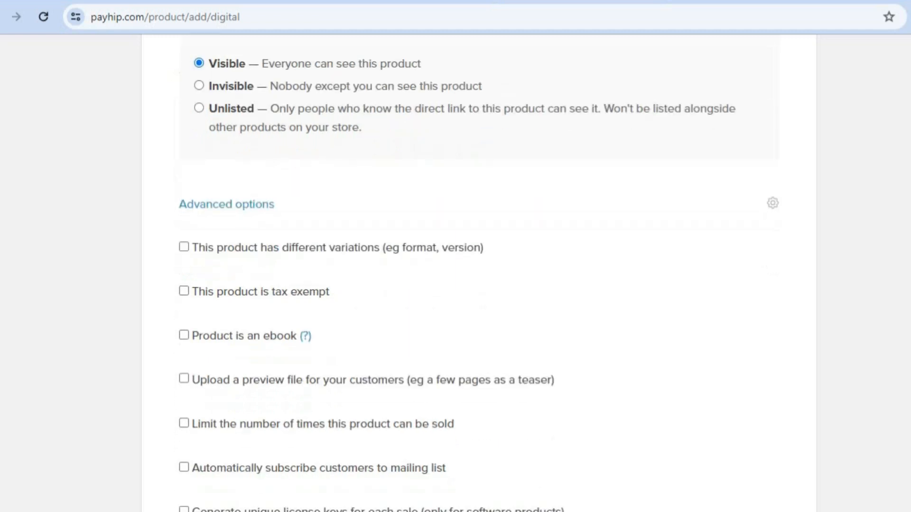
scroll(478, 273, up, 1)
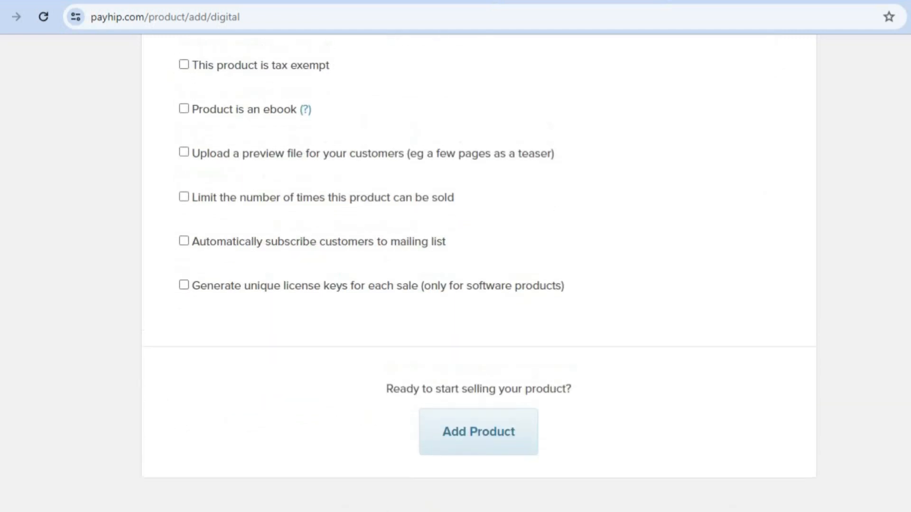
scroll(479, 273, down, 1)
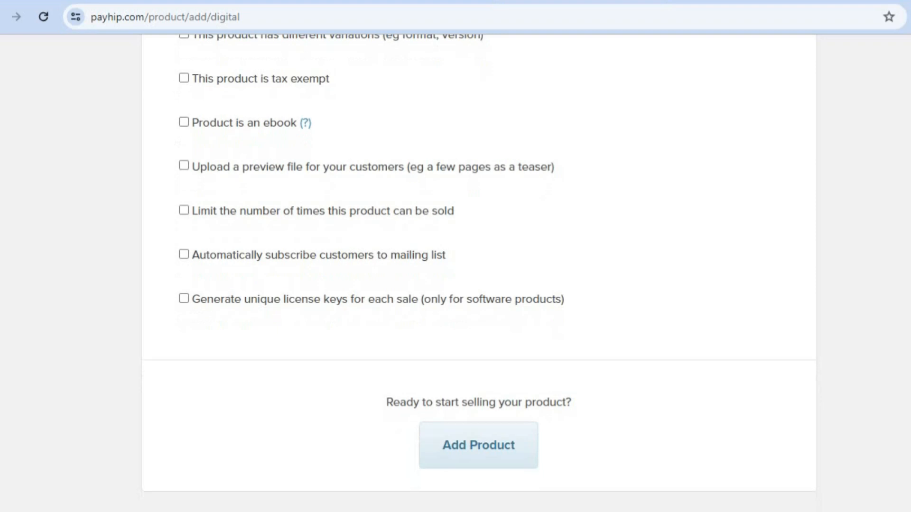
click(496, 446)
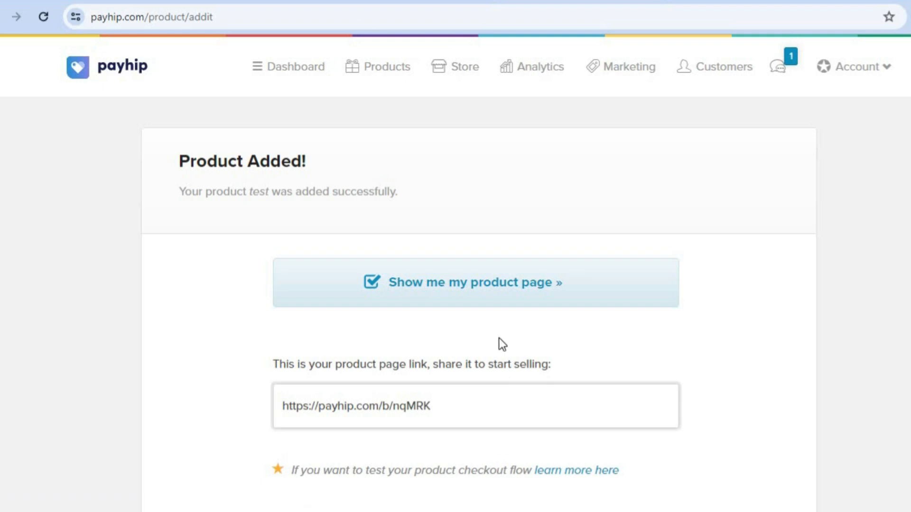
Preview the live test product page in a new tab, then return to the dashboard
click(479, 296)
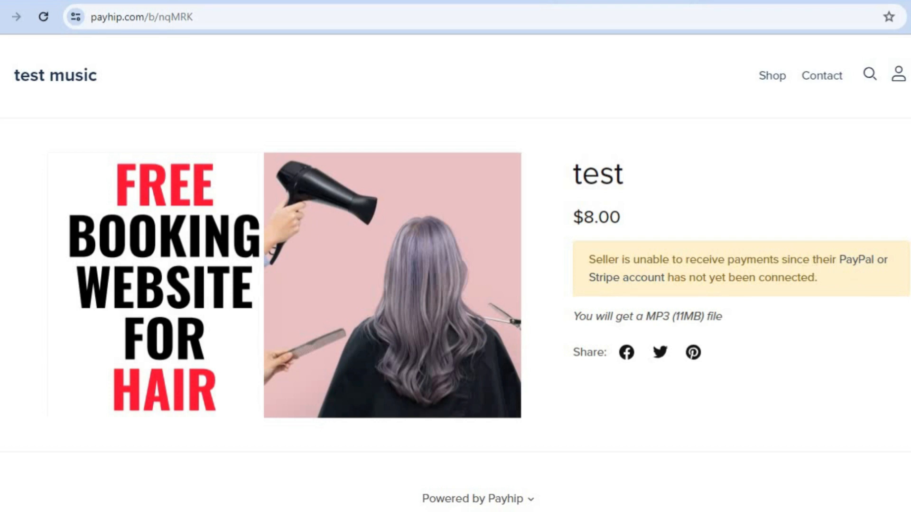
scroll(777, 242, down, 1)
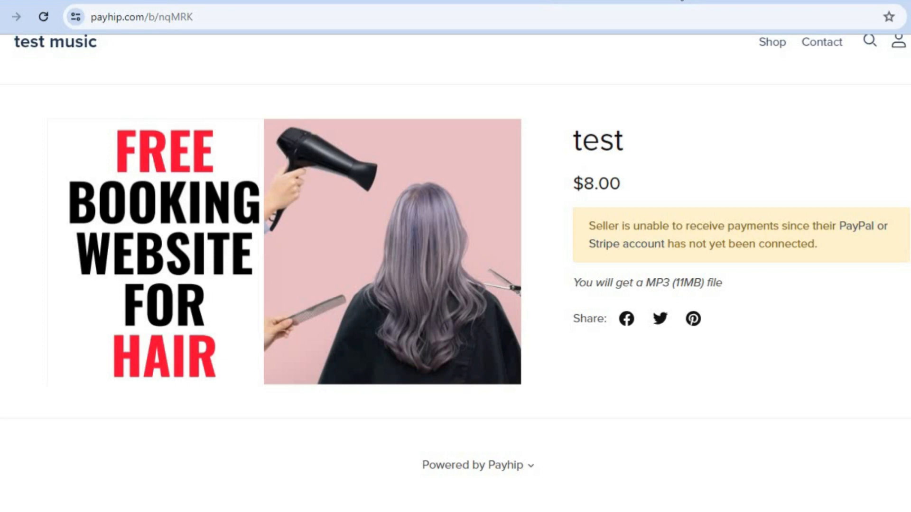
click(682, 0)
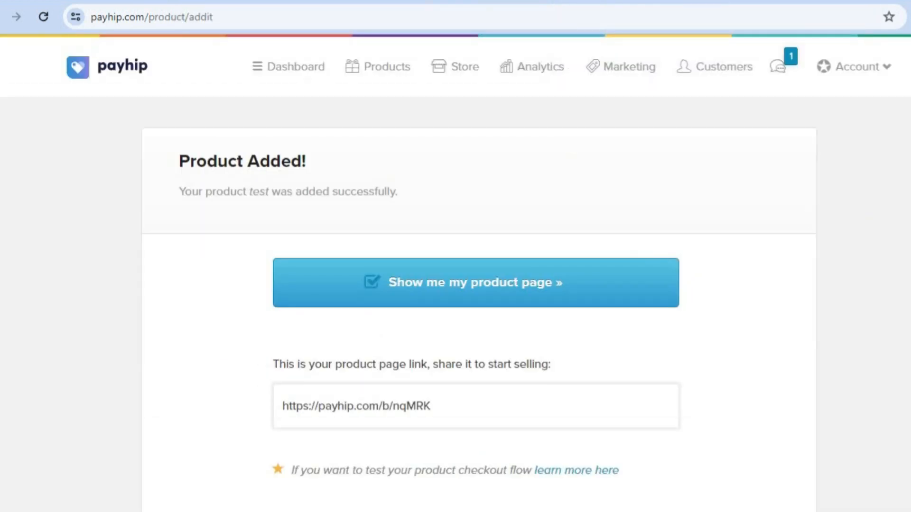
scroll(456, 268, down, 3)
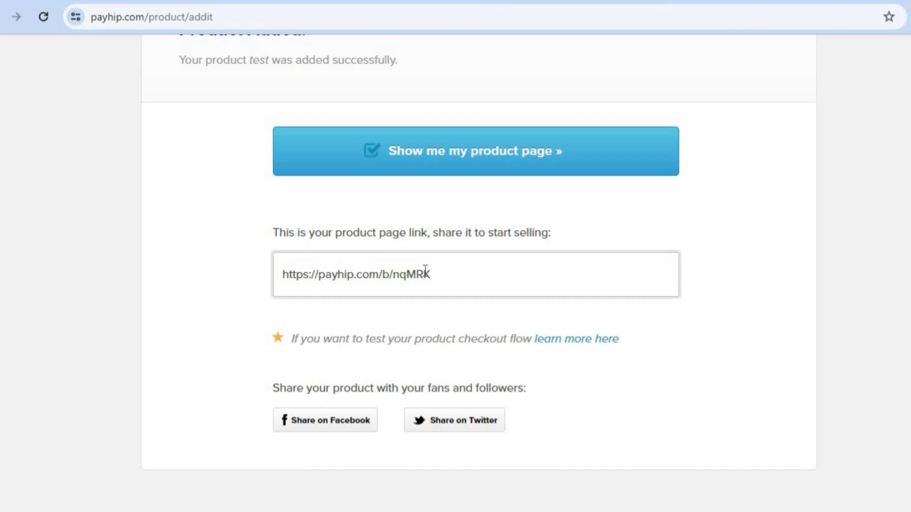
scroll(455, 268, up, 3)
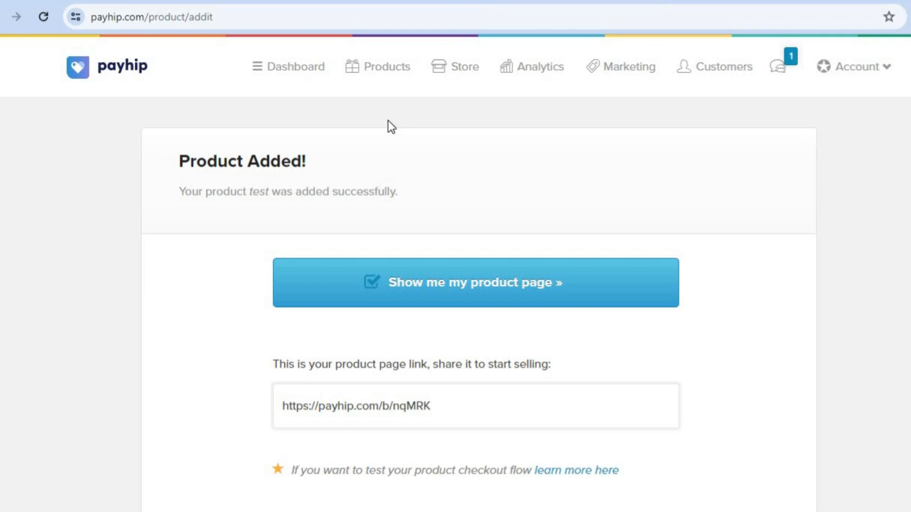
click(295, 81)
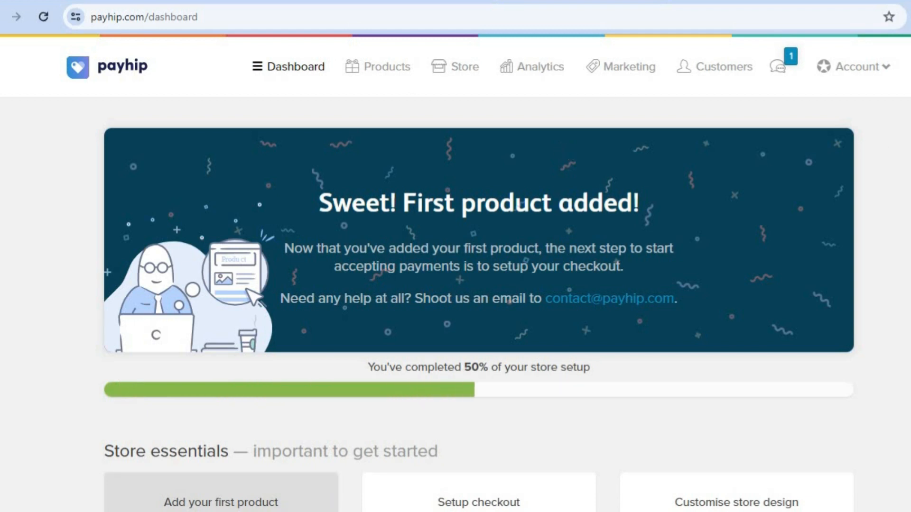
Follow Setup checkout to Payment Details, then view the Free Forever, Plus and Pro plans
scroll(456, 273, down, 4)
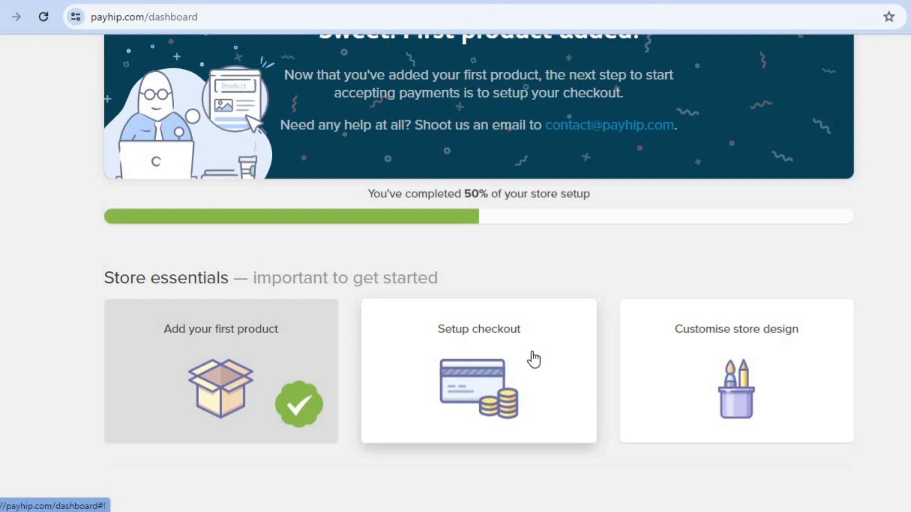
click(483, 365)
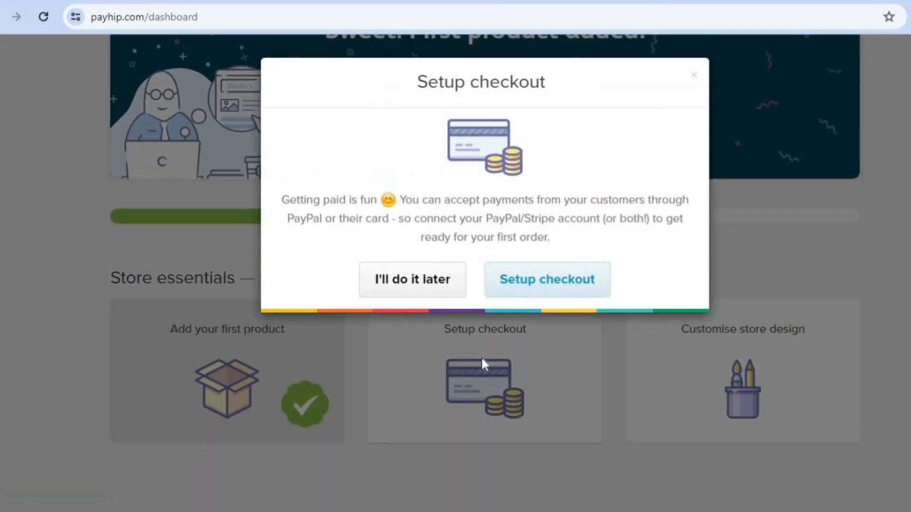
click(534, 287)
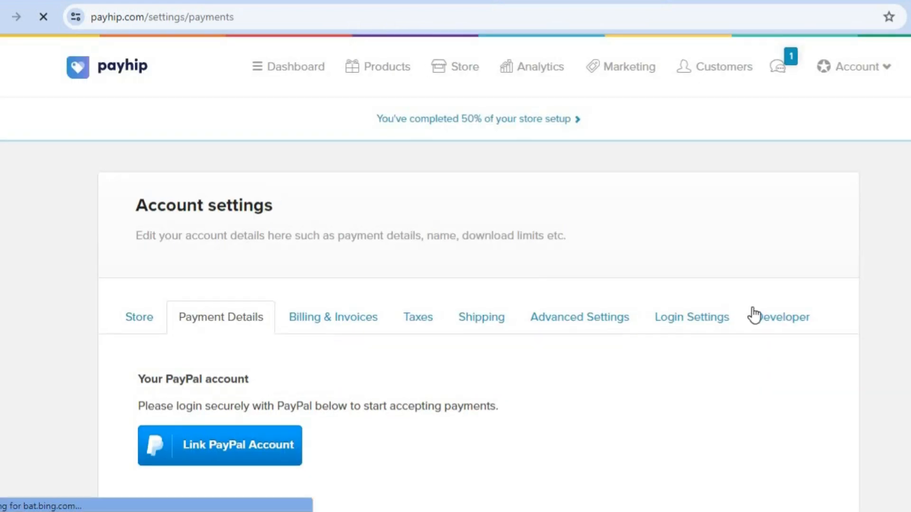
scroll(456, 273, down, 3)
scroll(455, 273, down, 2)
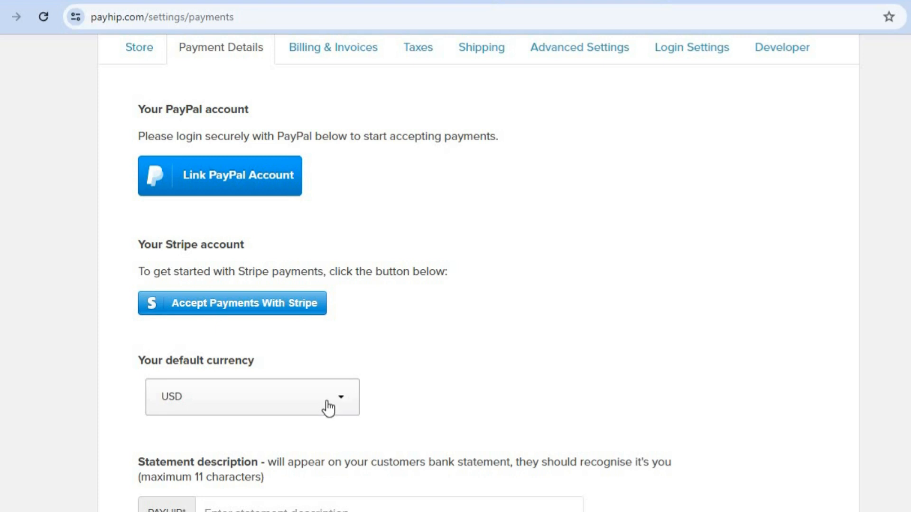
scroll(478, 273, down, 3)
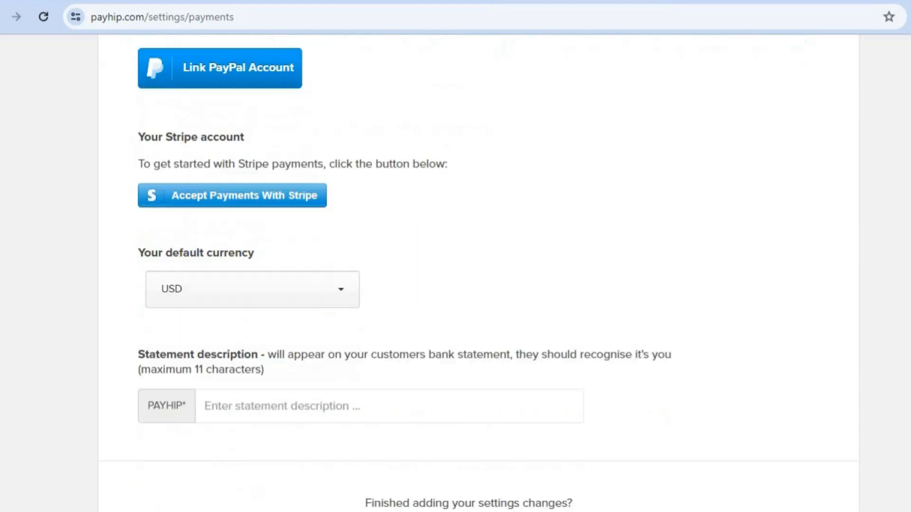
scroll(478, 273, up, 5)
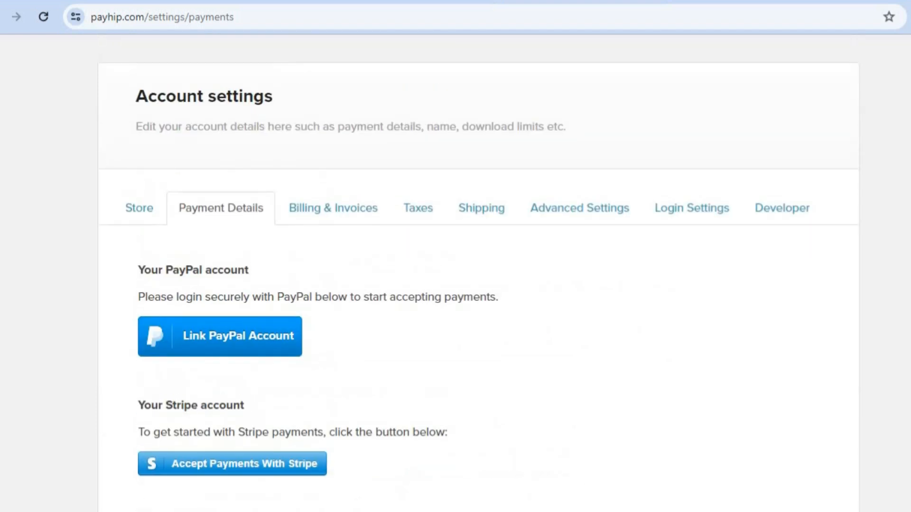
click(358, 212)
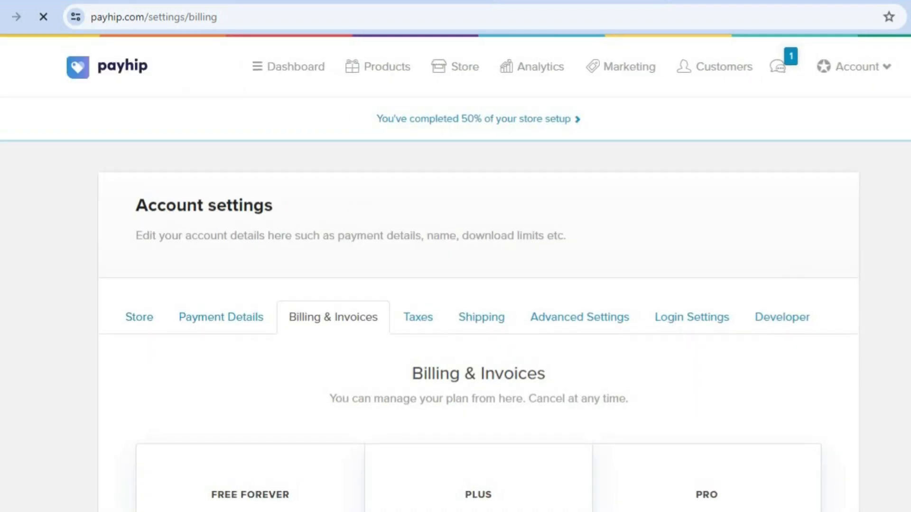
Review the Taxes tab's empty Store Address list, then return to the dashboard
scroll(479, 266, down, 6)
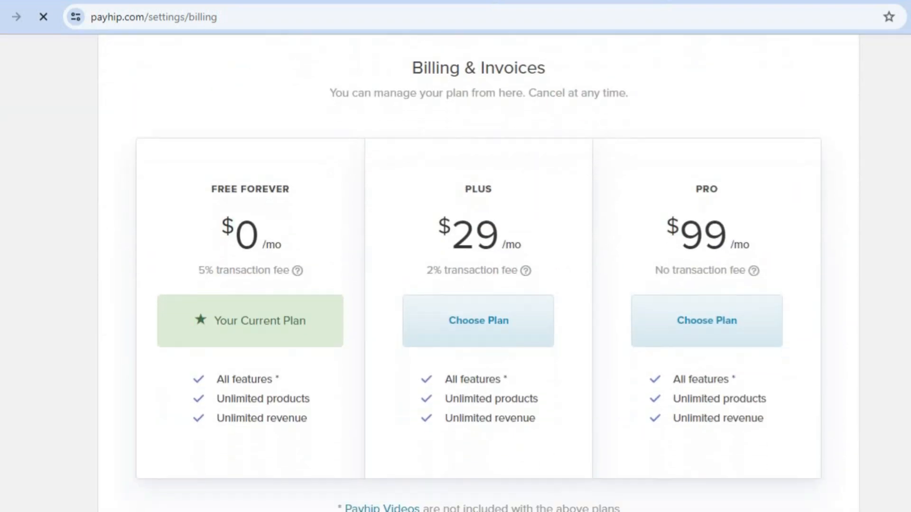
scroll(479, 266, up, 2)
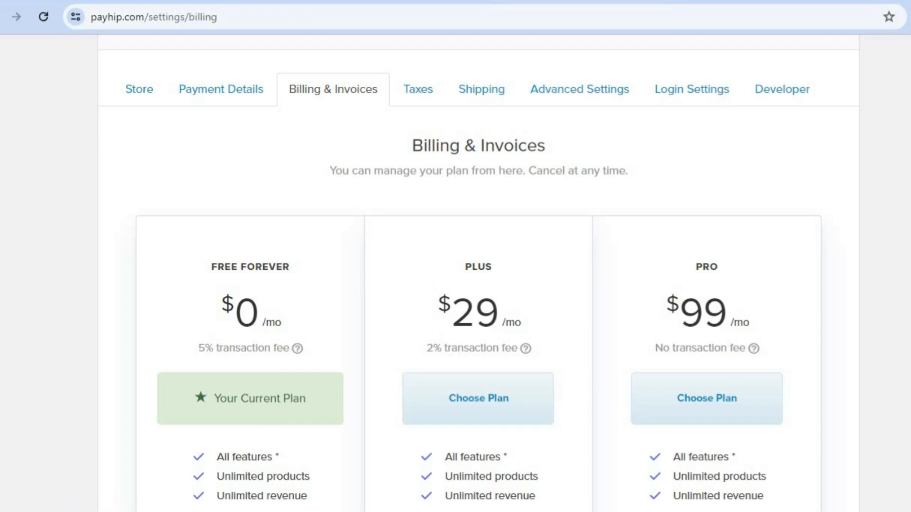
scroll(479, 268, down, 1)
scroll(479, 268, up, 1)
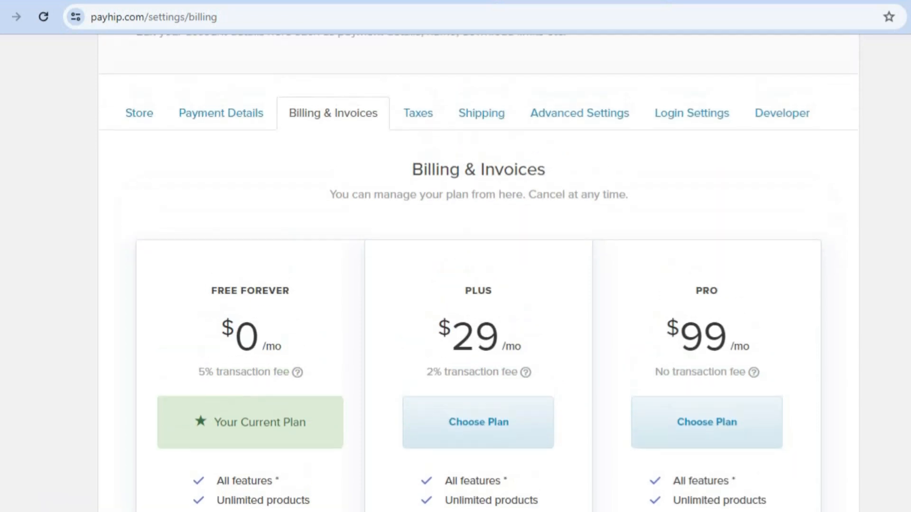
click(428, 114)
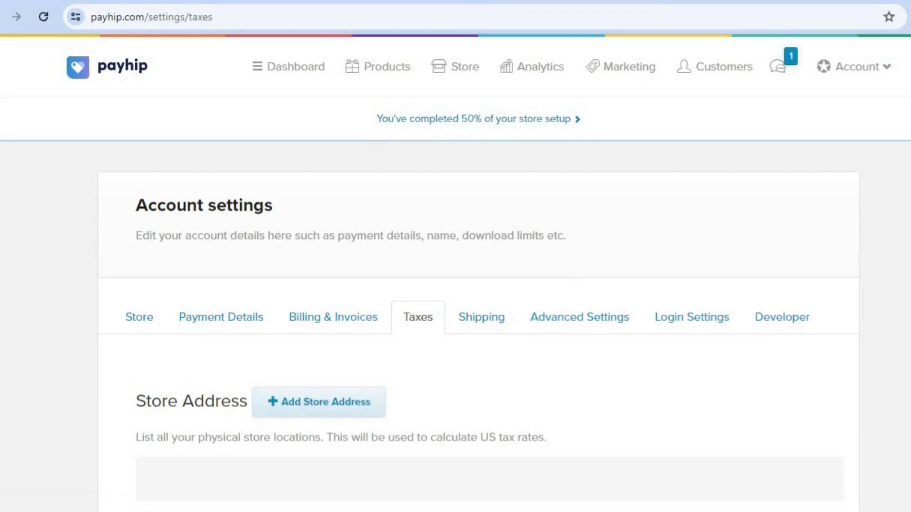
scroll(455, 285, down, 5)
scroll(456, 285, down, 4)
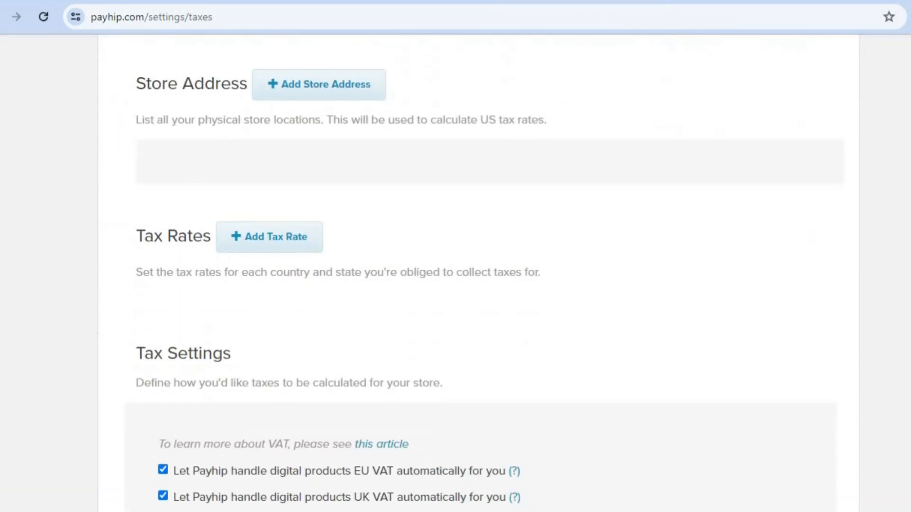
scroll(456, 285, up, 8)
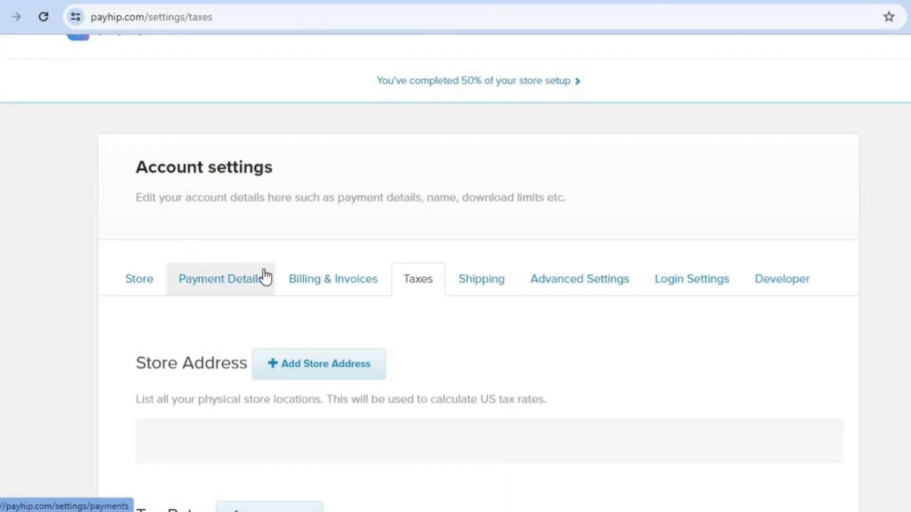
scroll(533, 152, up, 1)
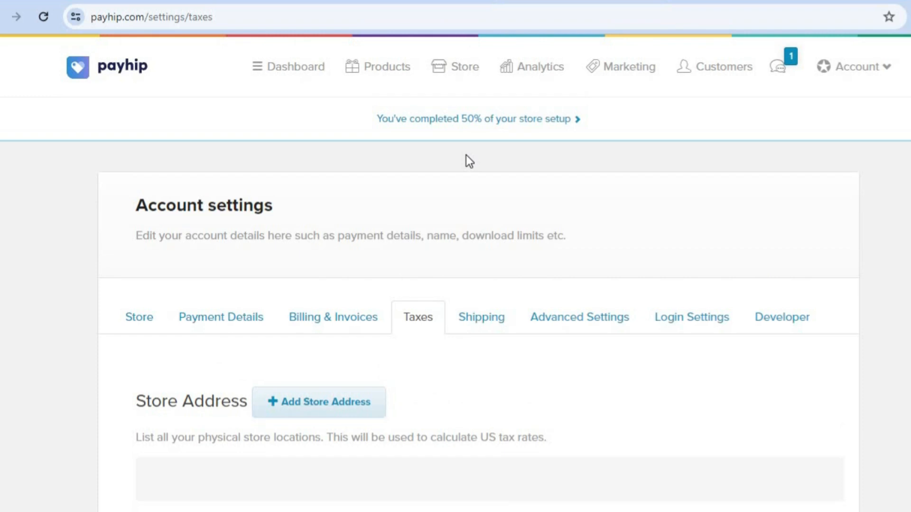
click(301, 70)
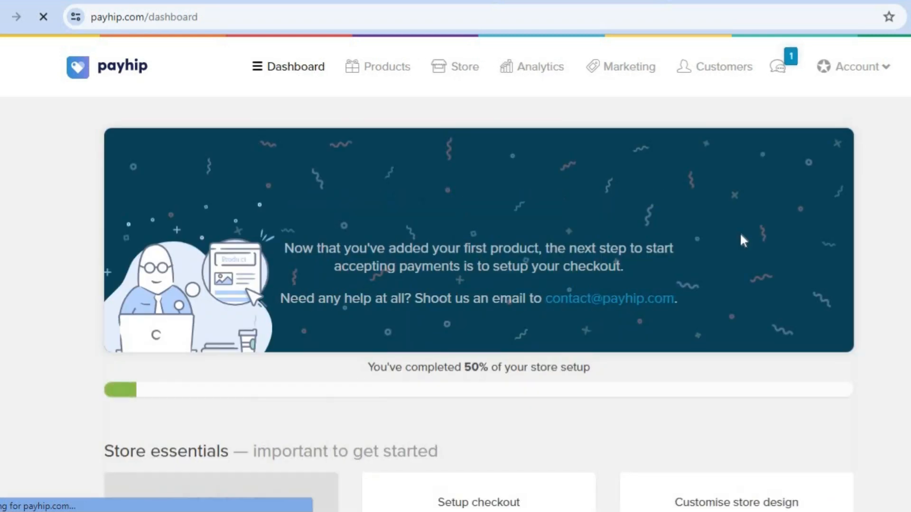
Launch Customise design from Store essentials to open the builder on the All Products page
scroll(778, 365, down, 4)
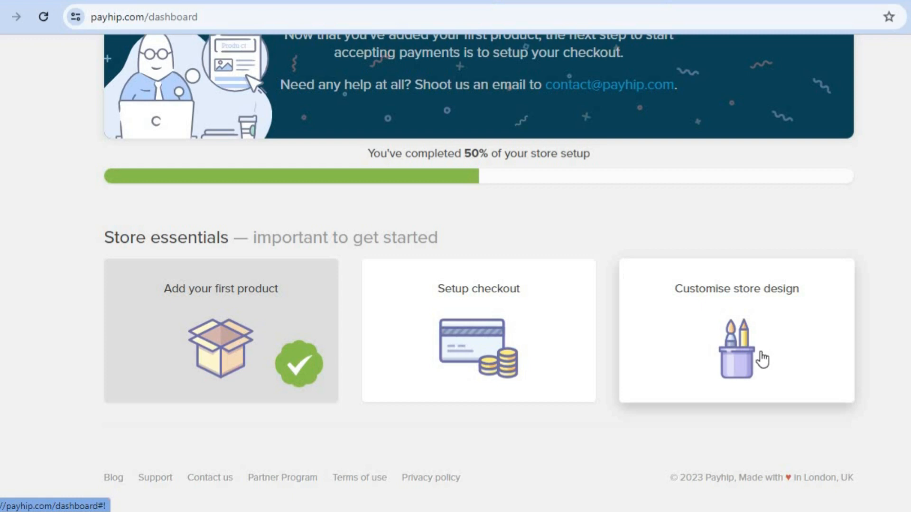
click(736, 360)
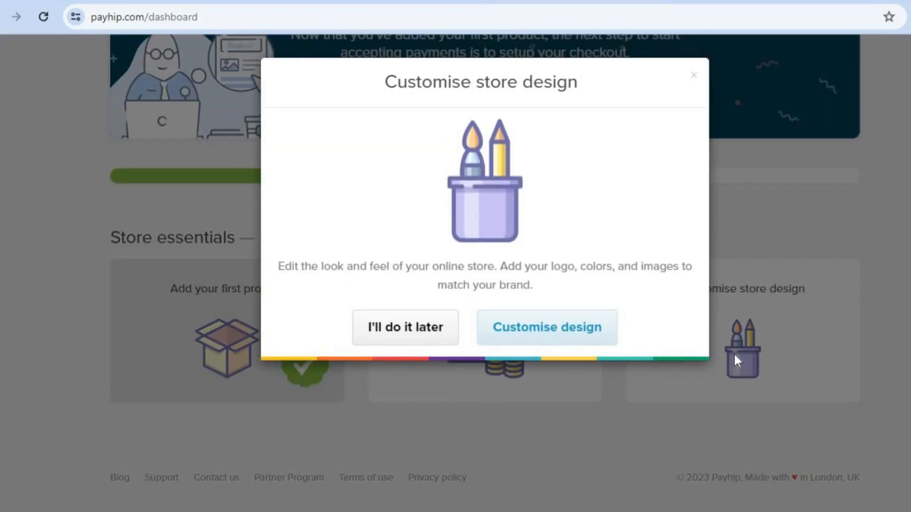
click(549, 329)
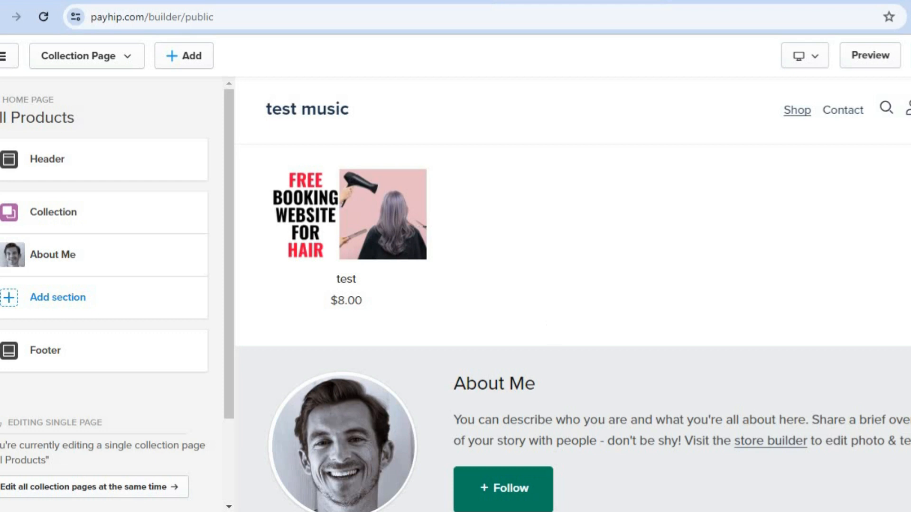
scroll(572, 294, down, 3)
scroll(572, 294, up, 3)
mouse_move(108, 257)
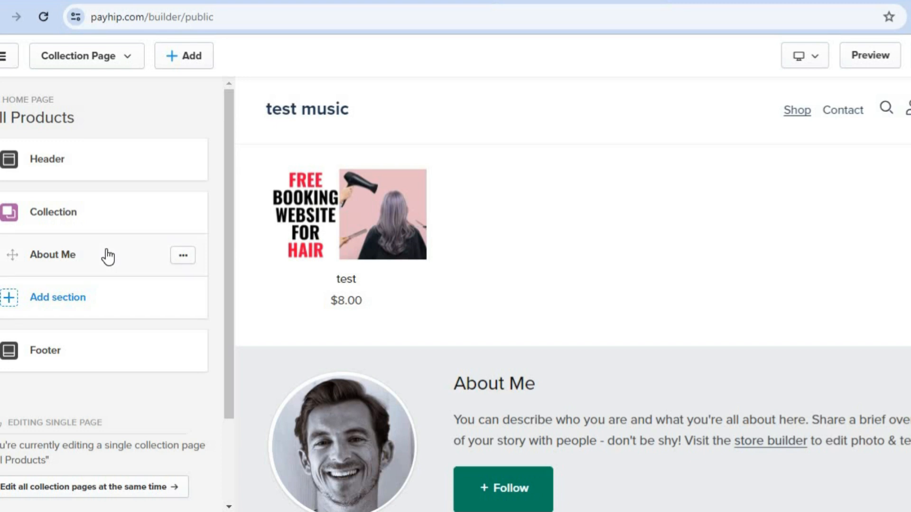
click(107, 250)
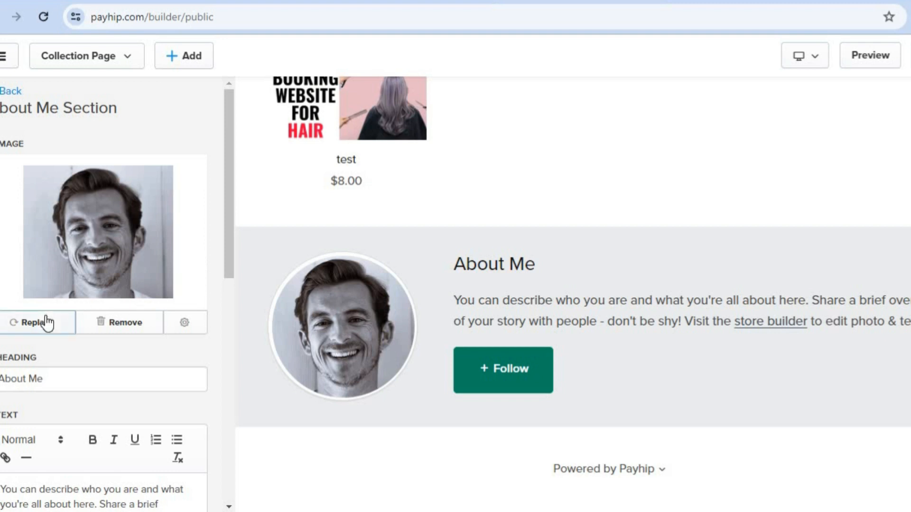
drag(232, 221, 226, 344)
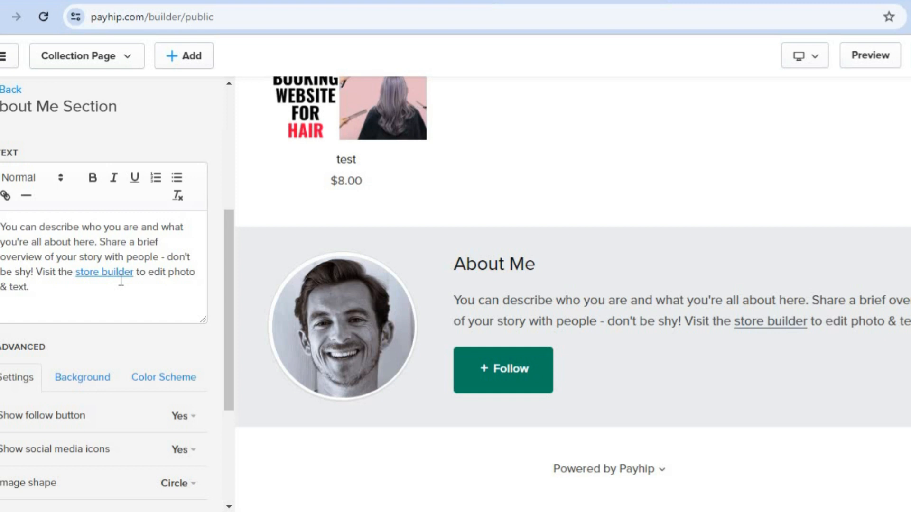
drag(231, 318, 230, 348)
scroll(229, 348, down, 3)
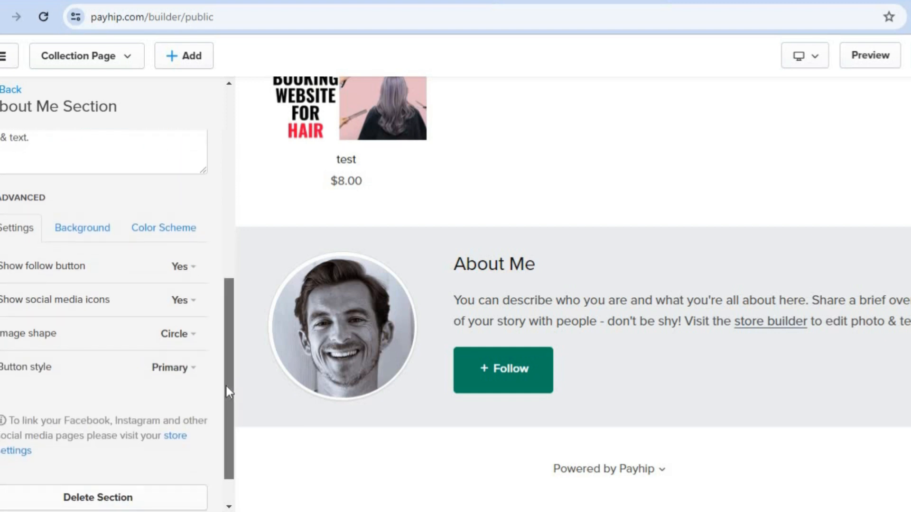
drag(232, 300, 234, 85)
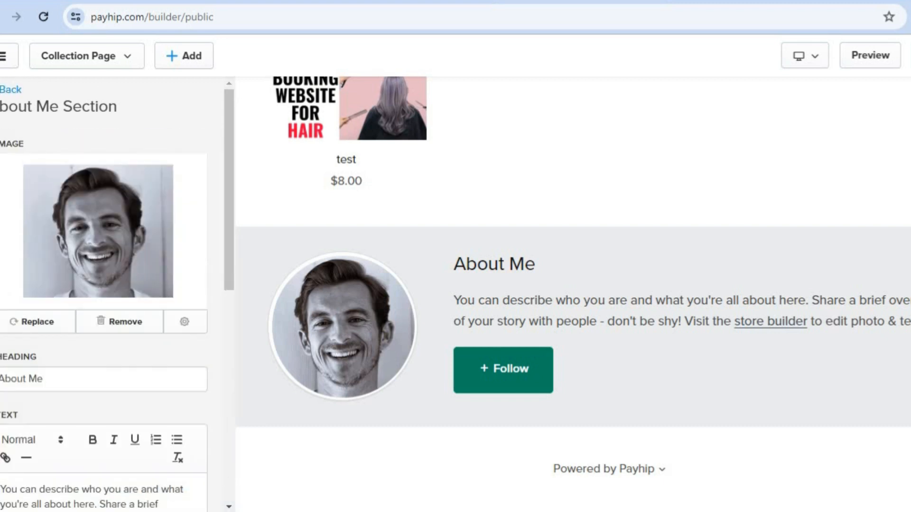
click(10, 89)
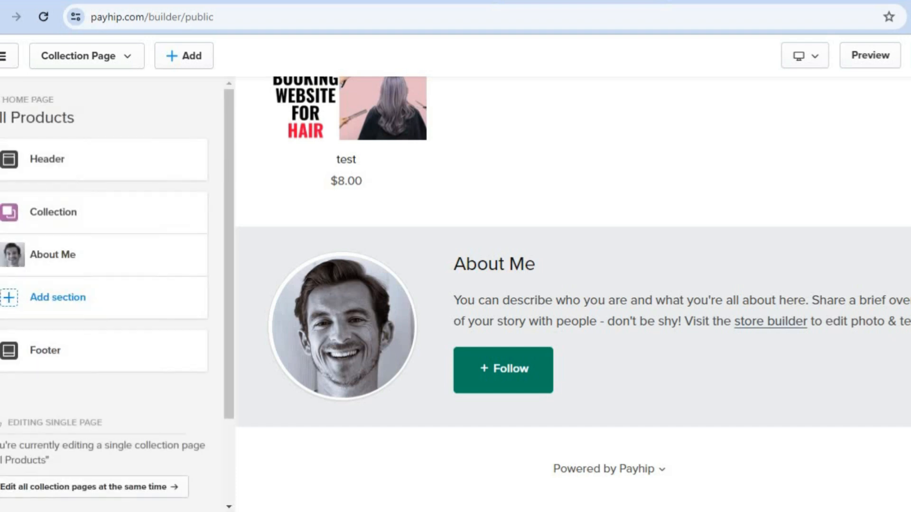
Toggle the Header's Show announcement option on and back off, leaving the bar hidden
click(65, 157)
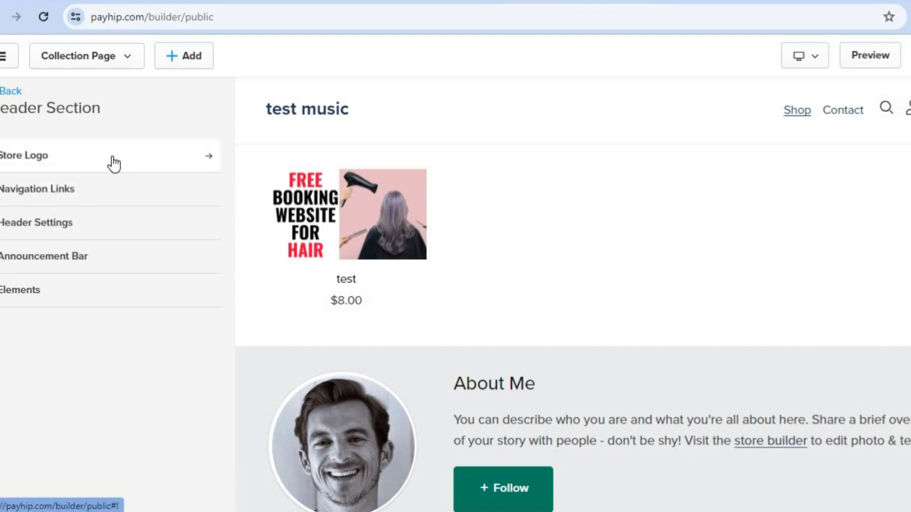
click(118, 259)
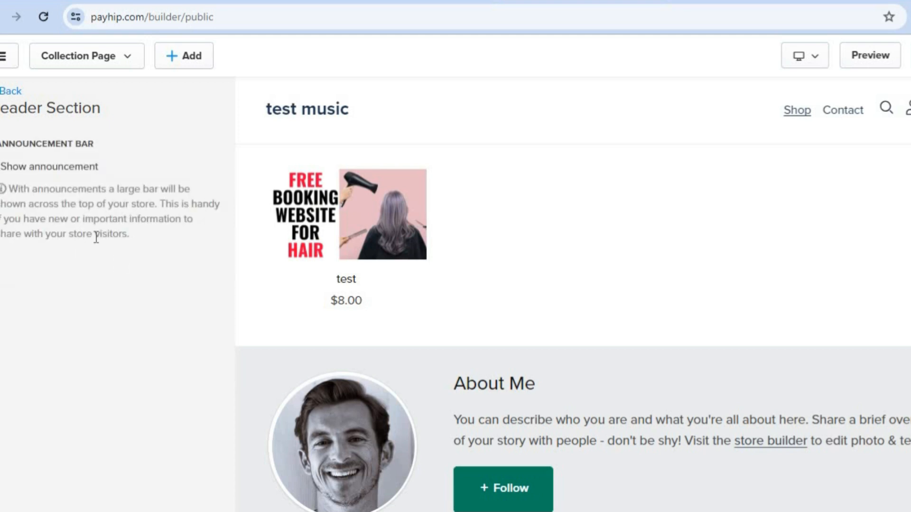
click(1, 166)
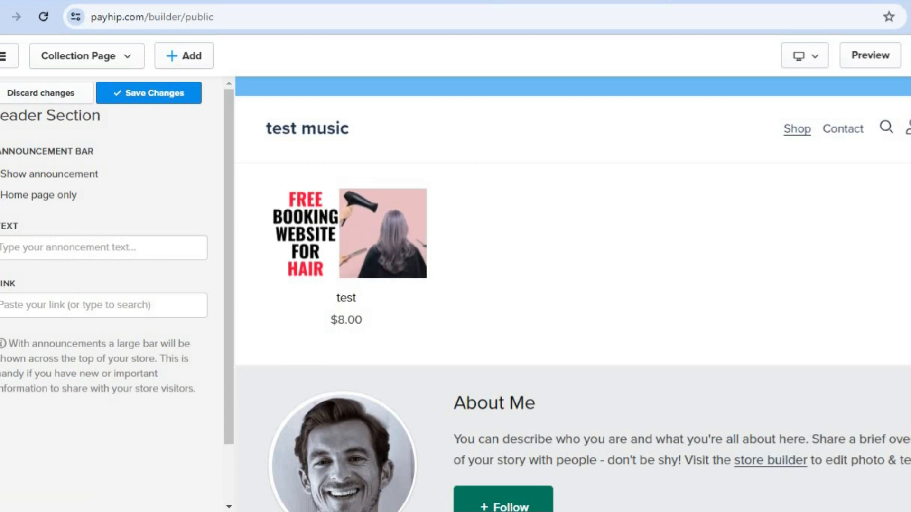
click(1, 174)
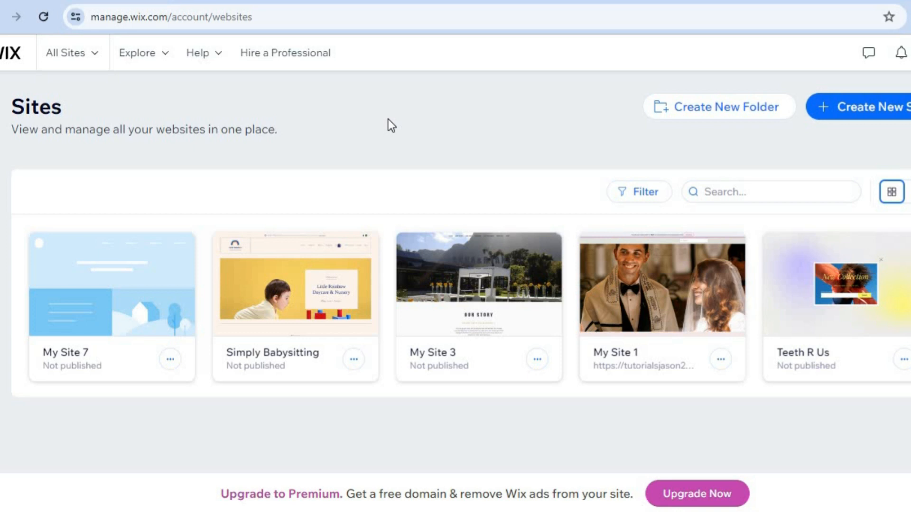
Create a new Wix site without AI, choosing Music Artist as the website type
click(854, 114)
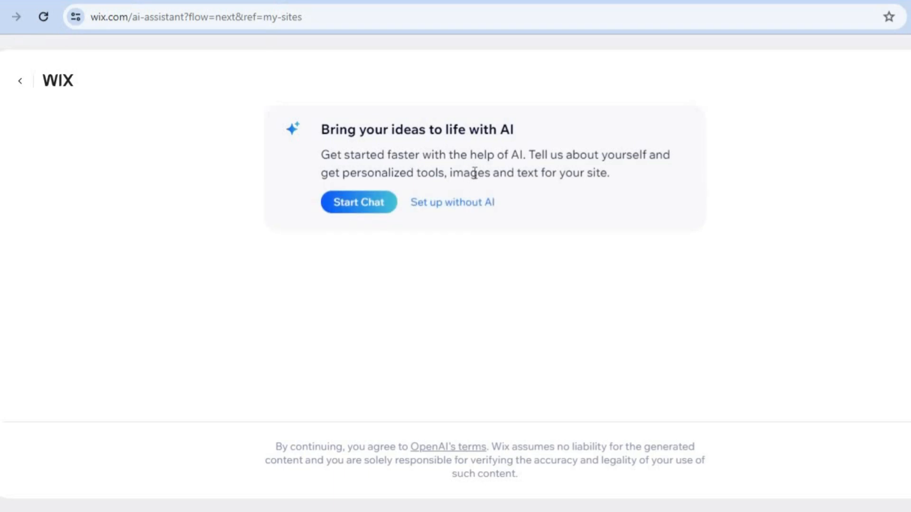
click(474, 205)
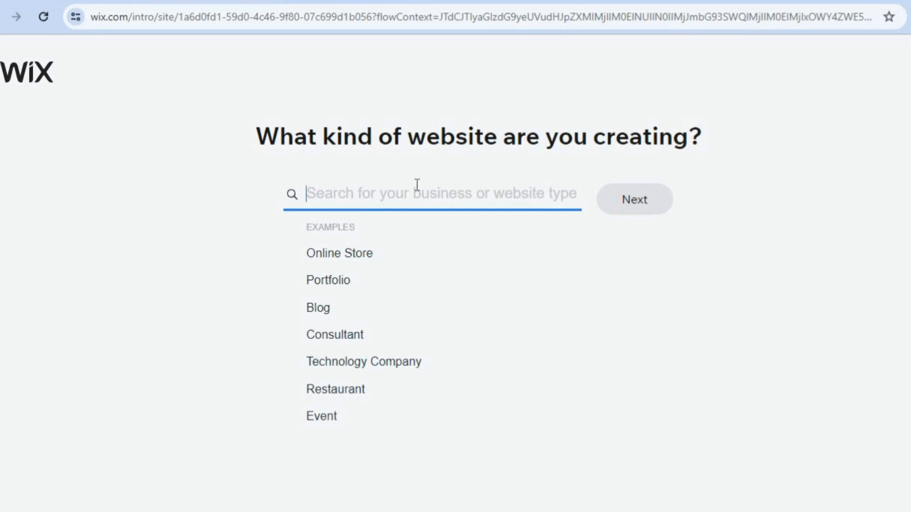
text(mus)
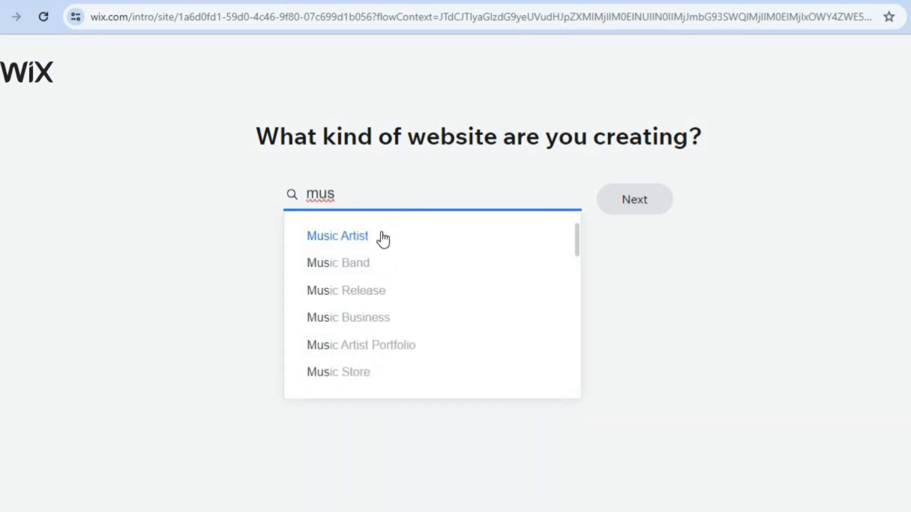
click(384, 237)
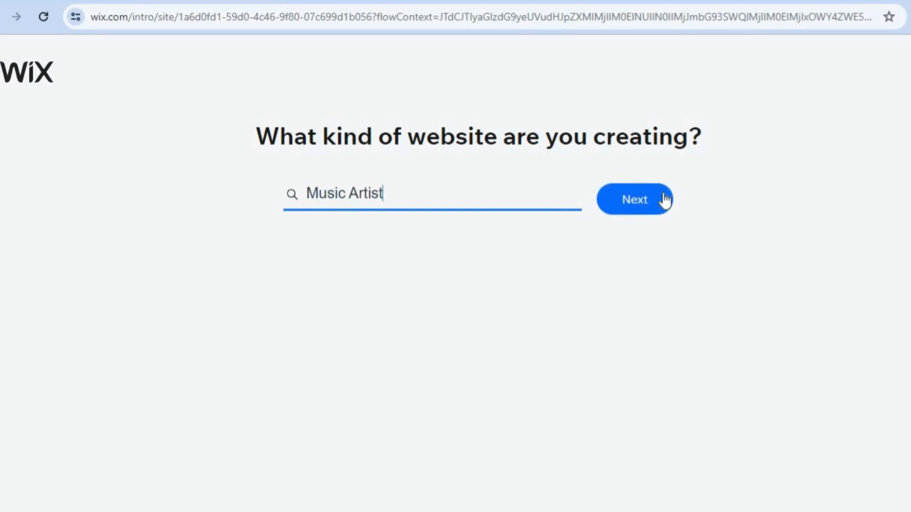
click(662, 196)
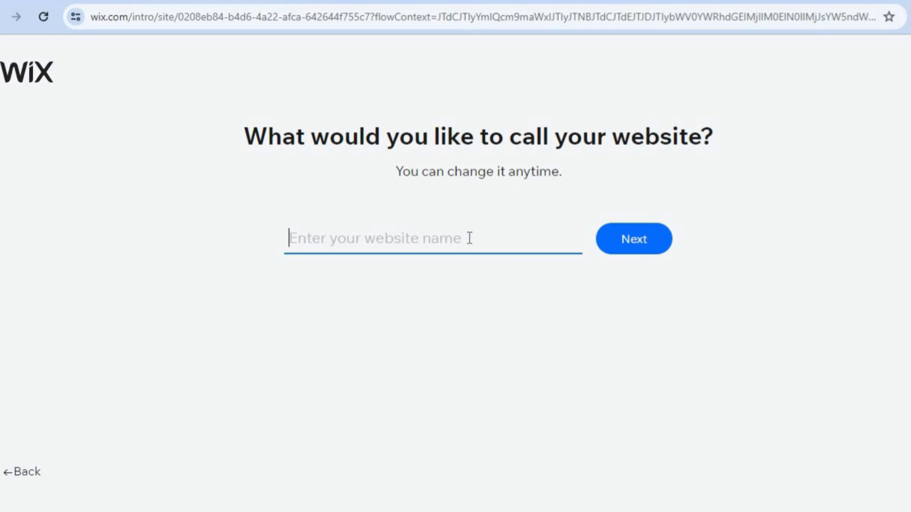
Name the new website 'test music' and continue to the feature choices
text(t)
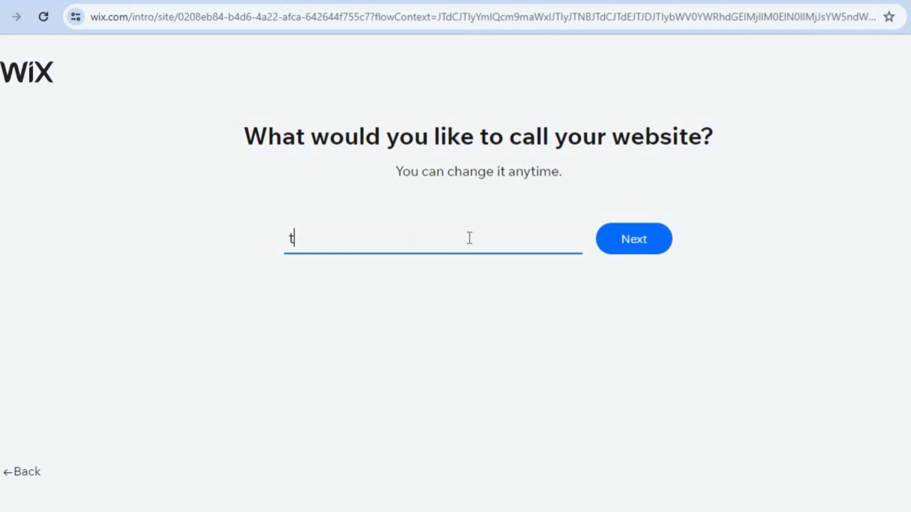
text(est music)
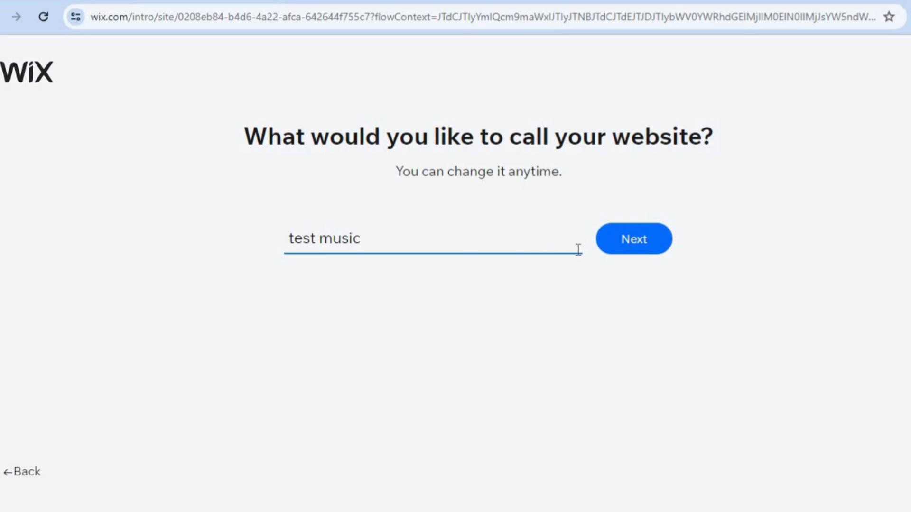
click(617, 247)
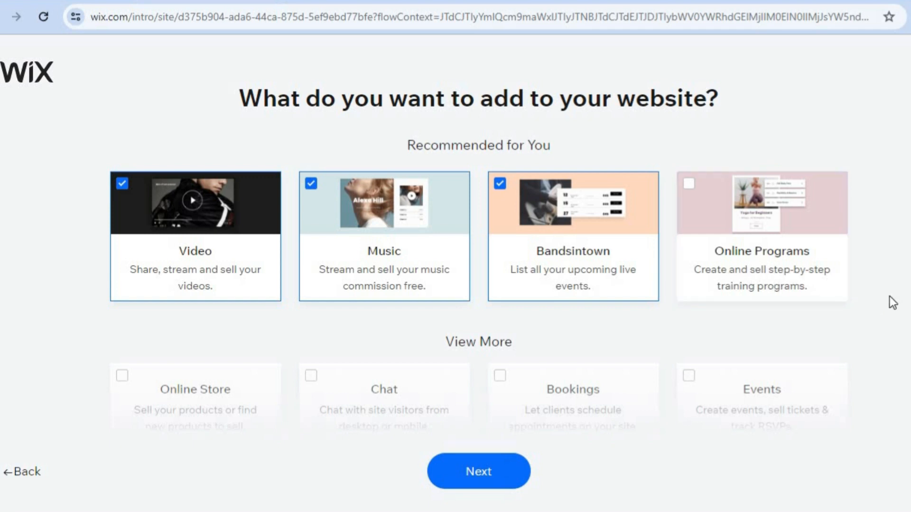
Keep the preselected Video, Music and Bandsintown features and choose to start from a designer template
scroll(893, 302, down, 8)
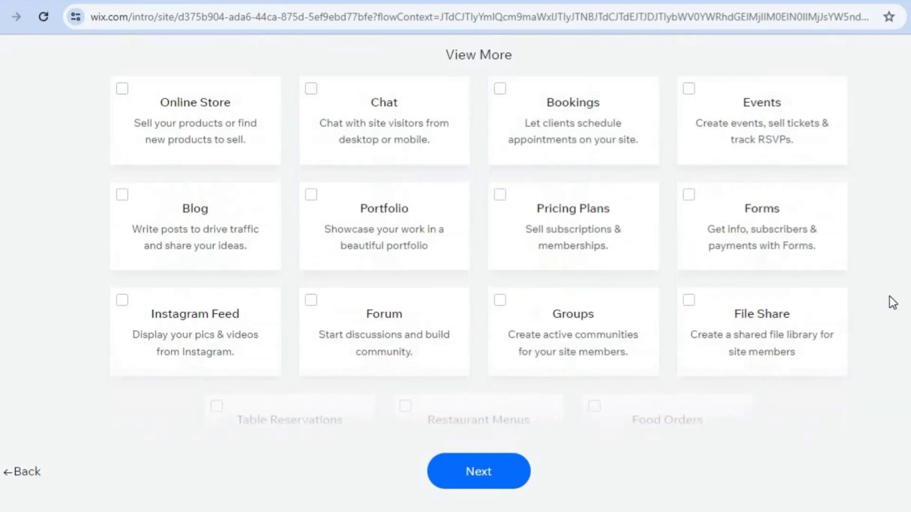
scroll(893, 303, up, 2)
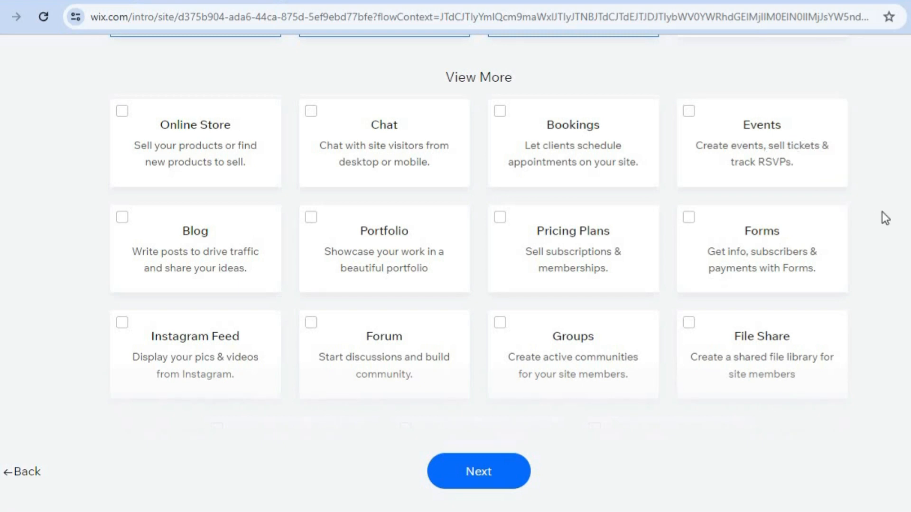
scroll(881, 211, down, 2)
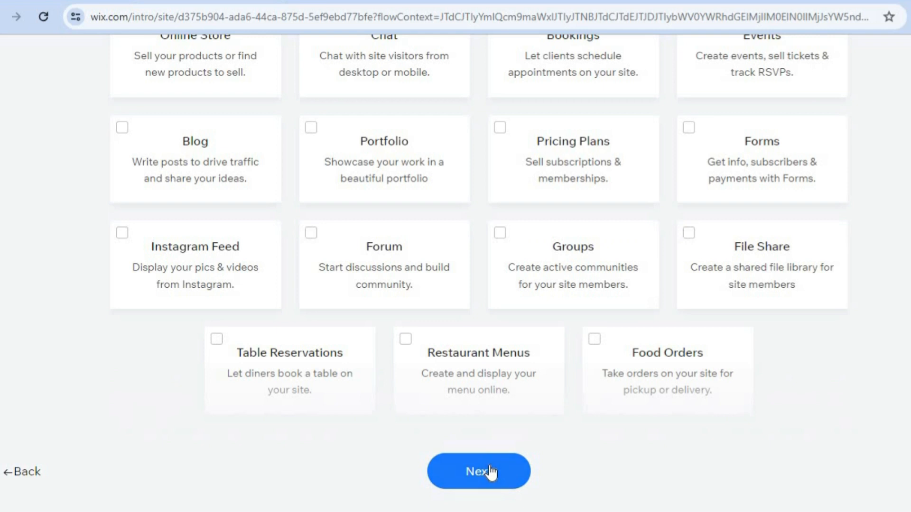
click(490, 471)
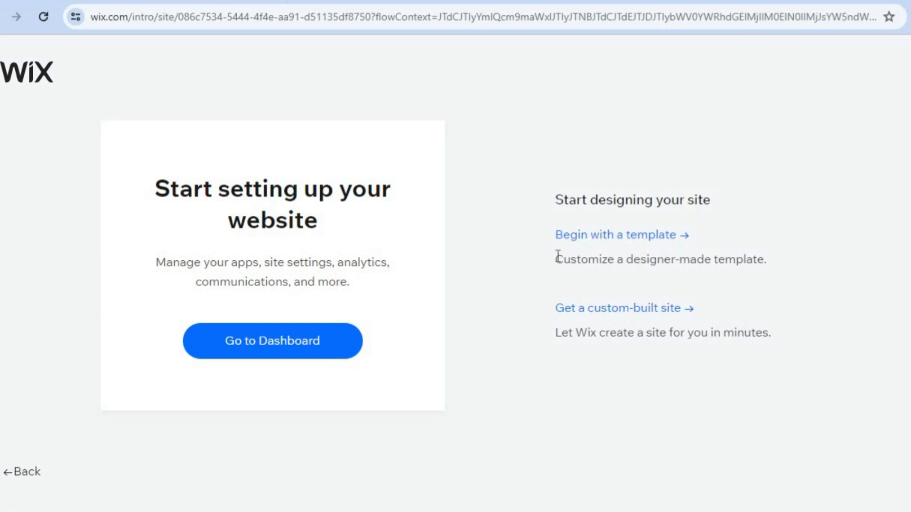
click(593, 234)
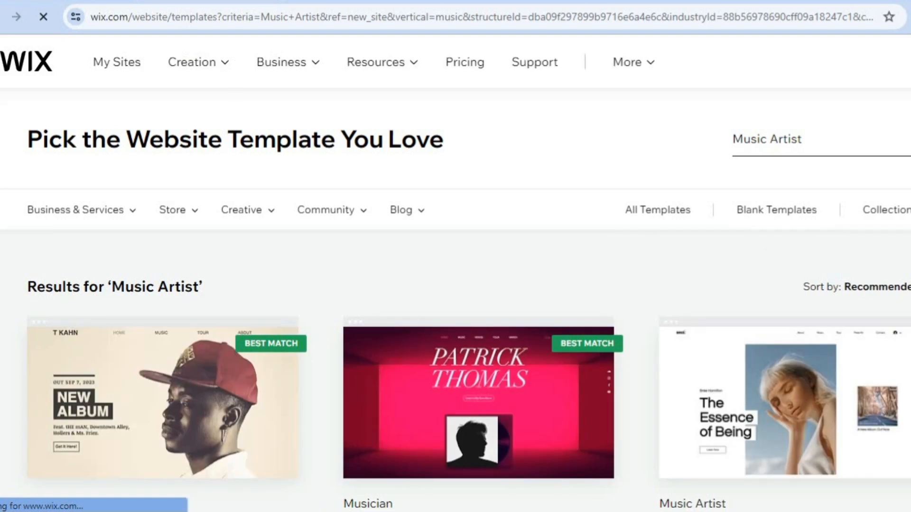
Open the first Musician template (T KAHN) in the Wix editor
scroll(455, 275, down, 2)
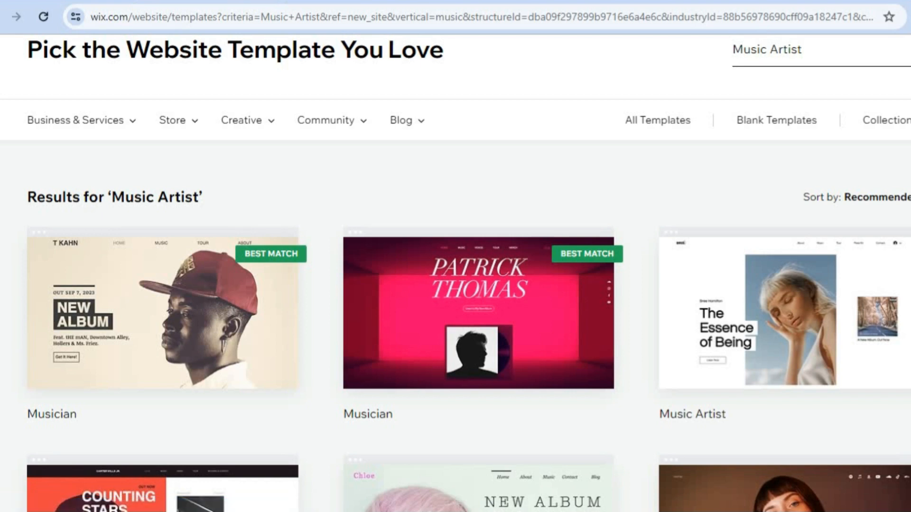
scroll(456, 273, down, 3)
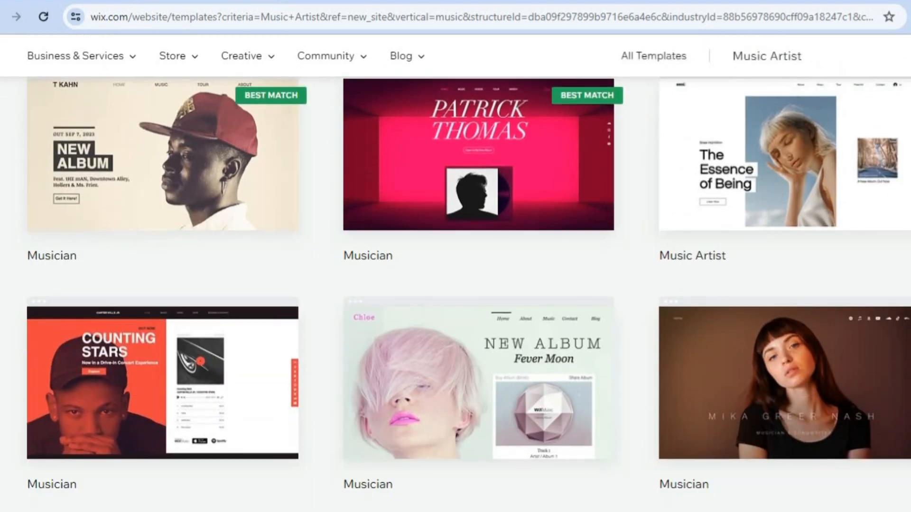
scroll(644, 218, up, 2)
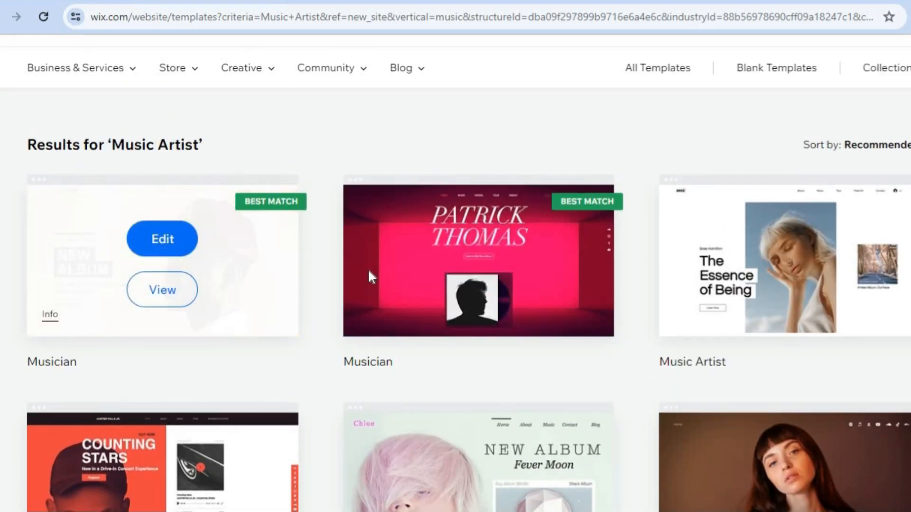
mouse_move(380, 276)
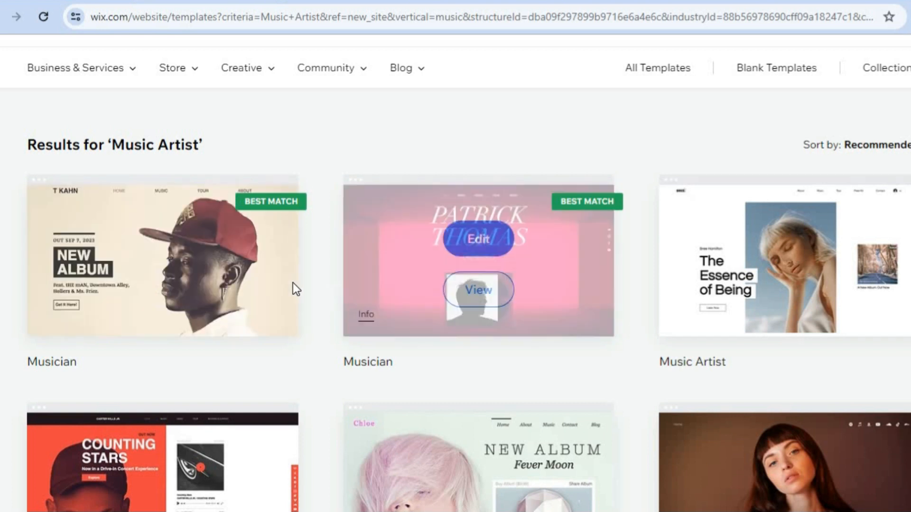
mouse_move(292, 283)
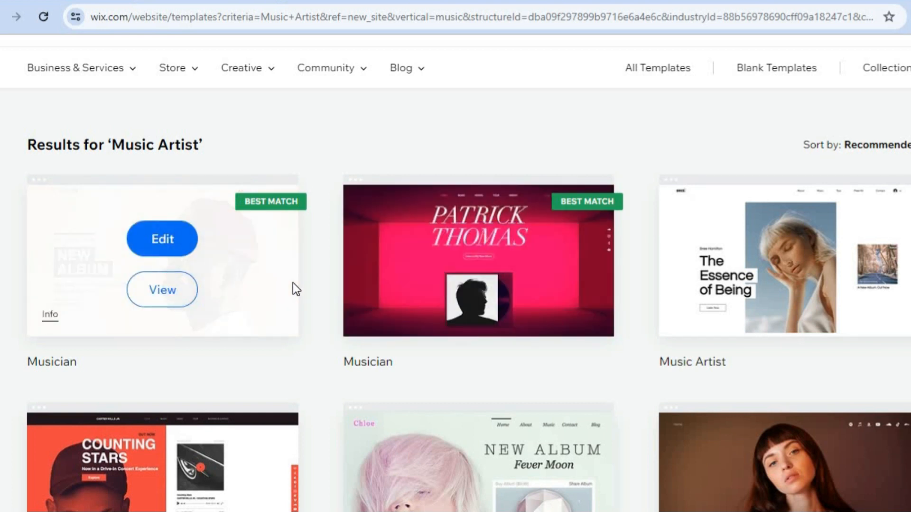
click(162, 241)
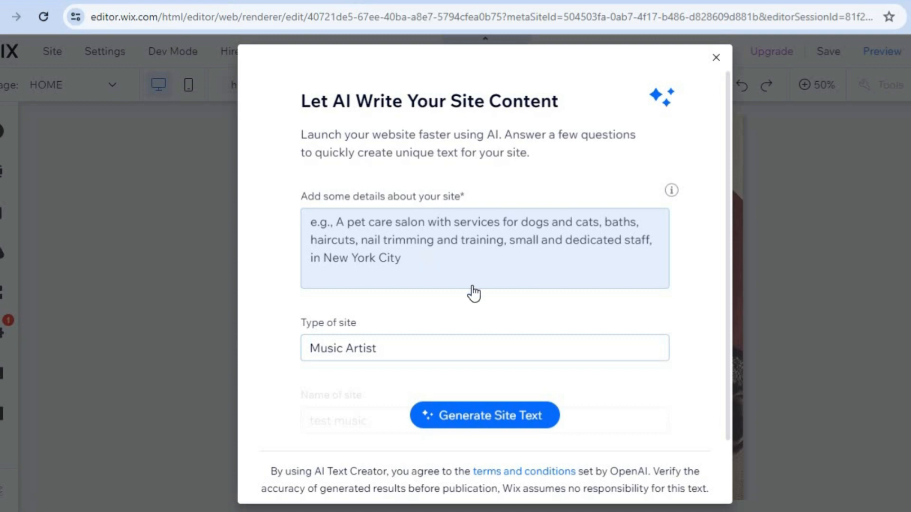
Close the 'Let AI Write Your Site Content' dialog to reveal the HOME page
click(717, 59)
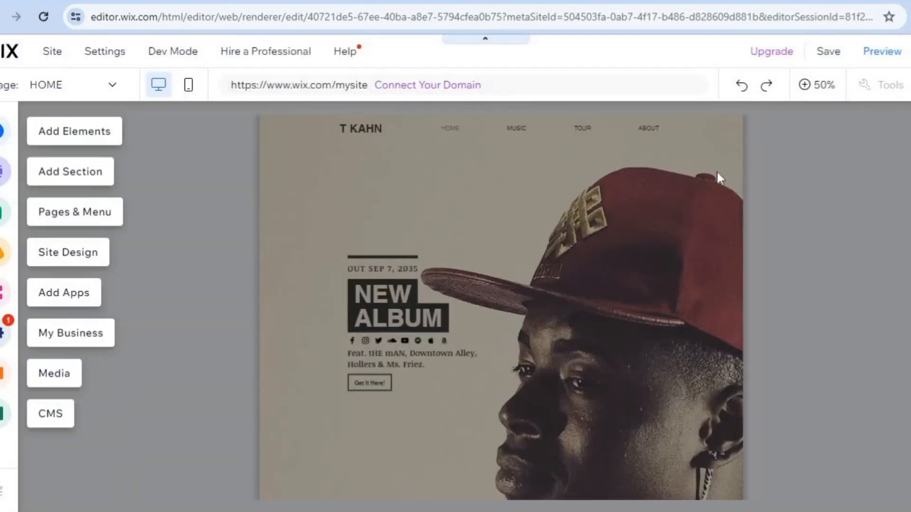
Switch the canvas off 50% zoom and open Quick Edit for the HOME page's Intro section
click(818, 90)
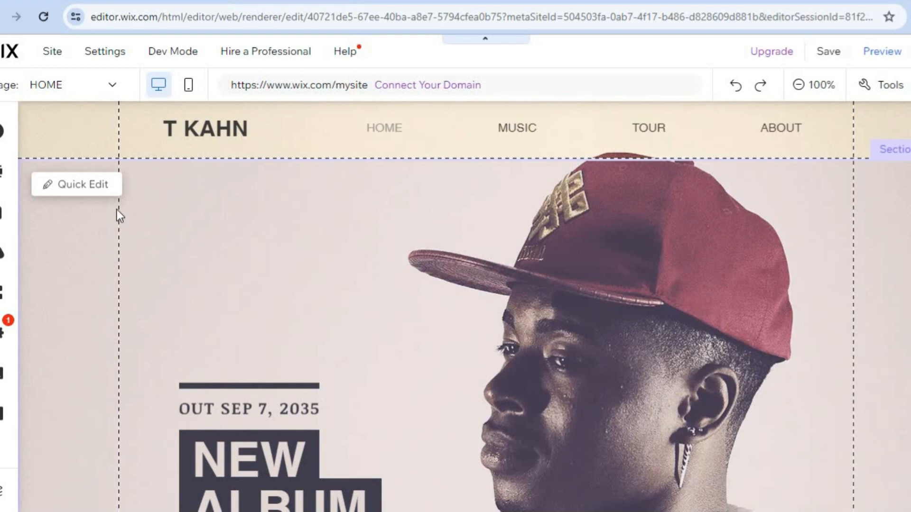
click(78, 186)
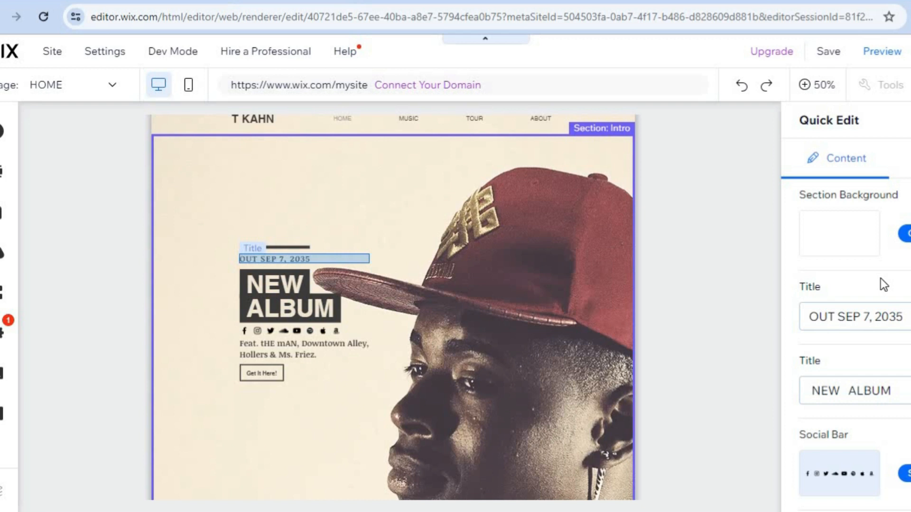
Scroll through the Intro section's Quick Edit fields and select the featuring-credits title text
scroll(850, 288, down, 1)
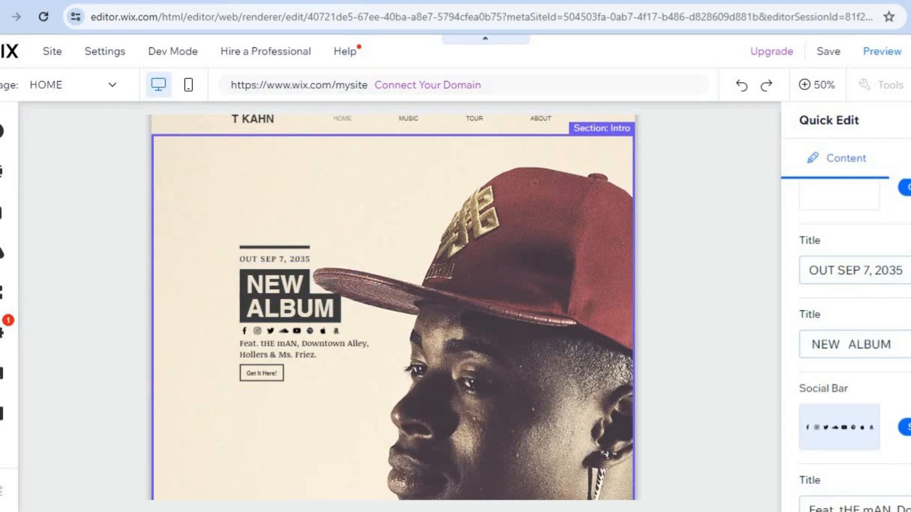
scroll(854, 345, down, 1)
scroll(842, 264, down, 2)
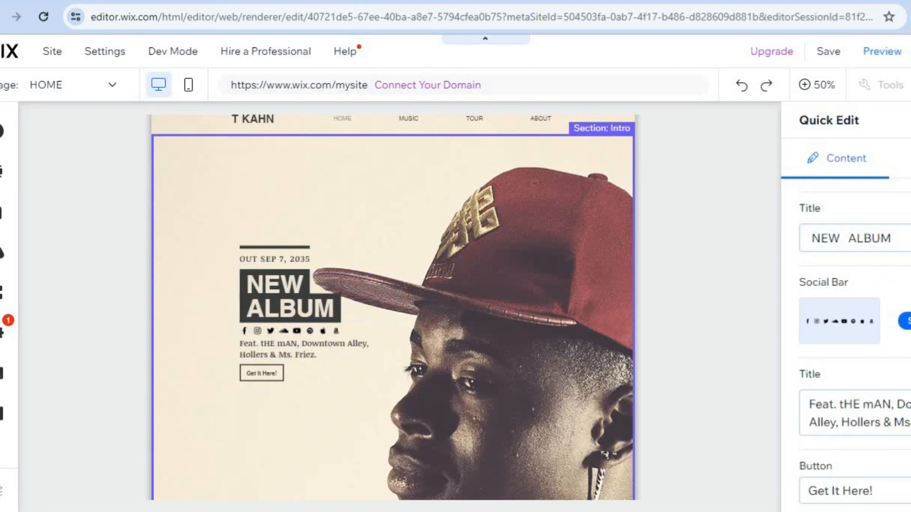
scroll(878, 257, up, 3)
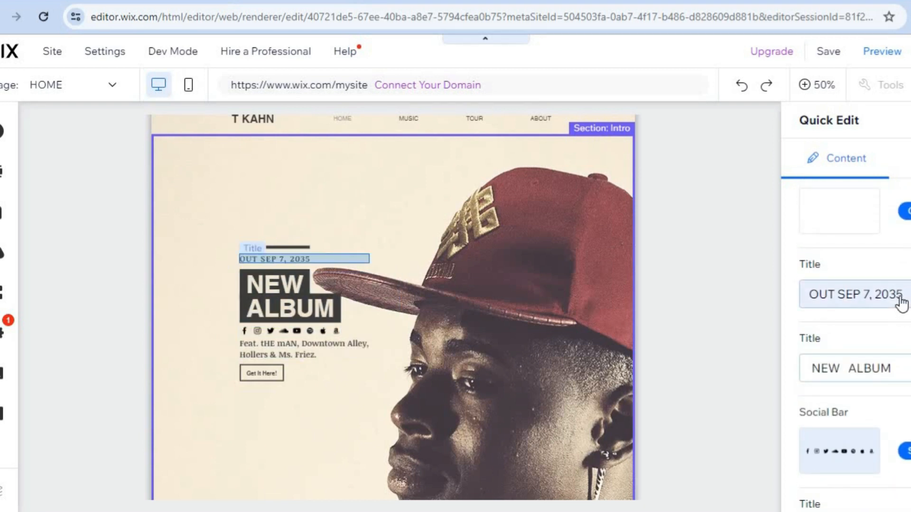
scroll(854, 350, down, 1)
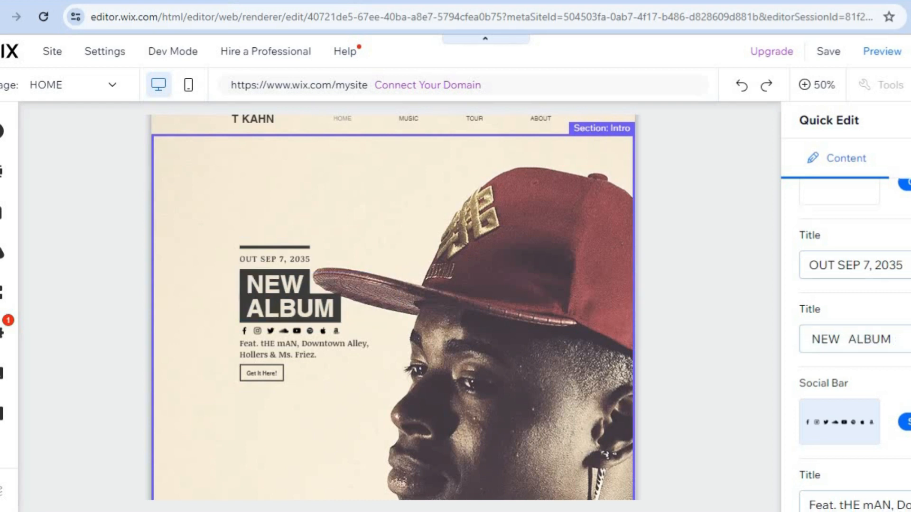
scroll(855, 345, down, 3)
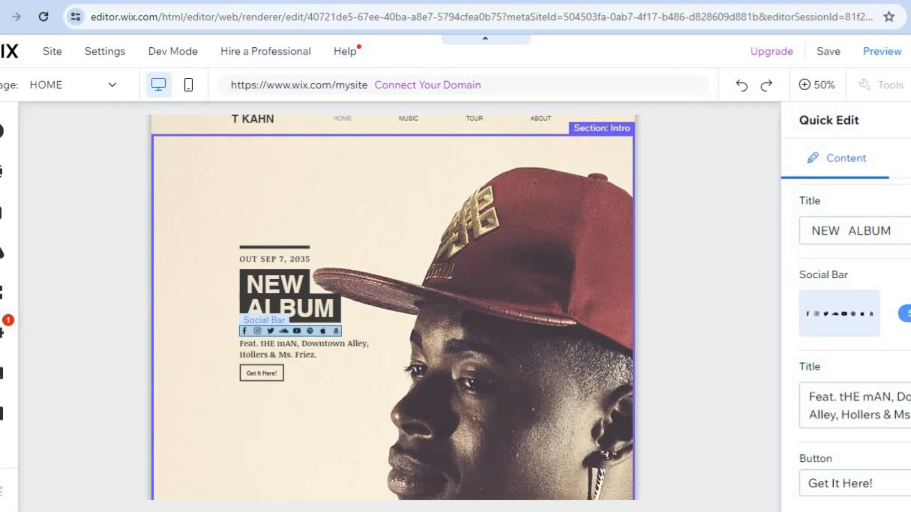
scroll(840, 295, down, 1)
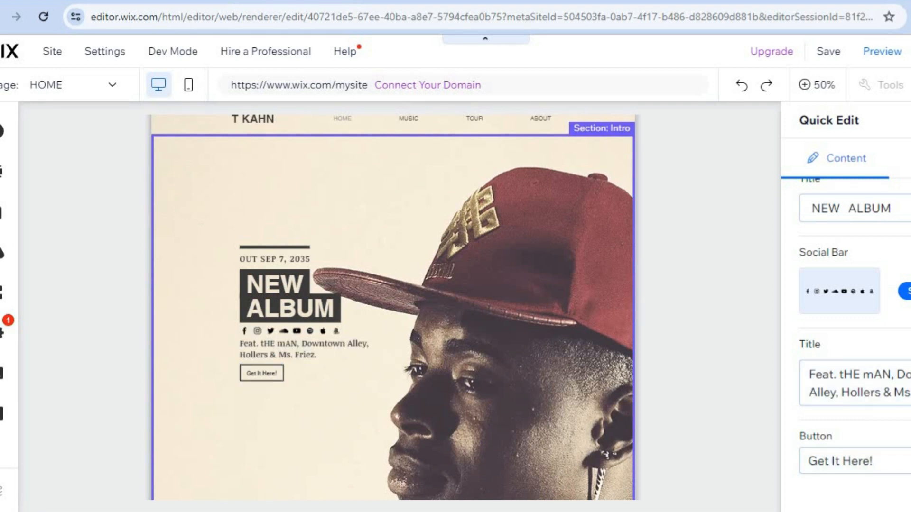
click(887, 388)
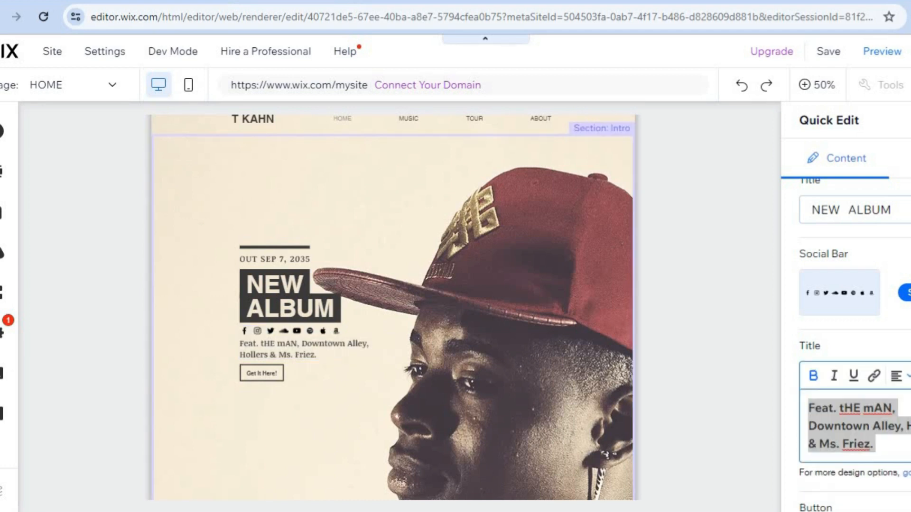
Preview the Section Background choices, return without changes, and close Quick Edit
scroll(854, 346, up, 3)
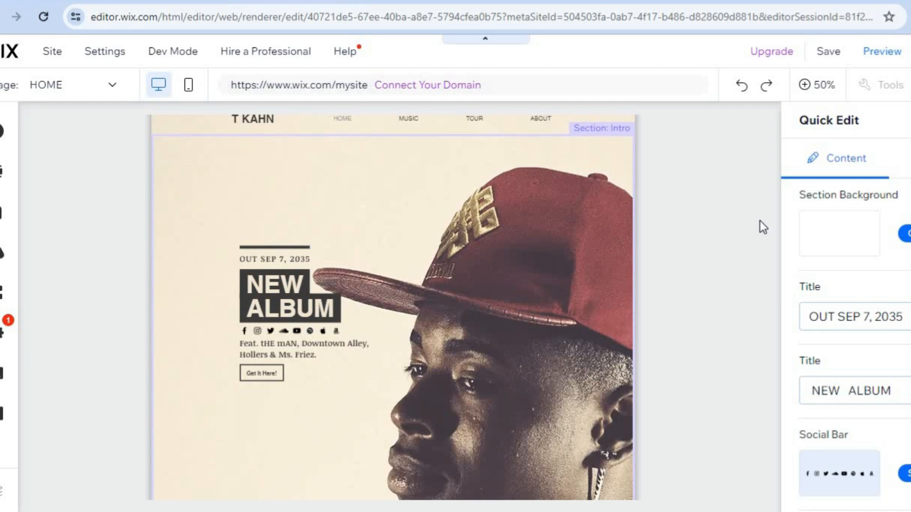
click(907, 234)
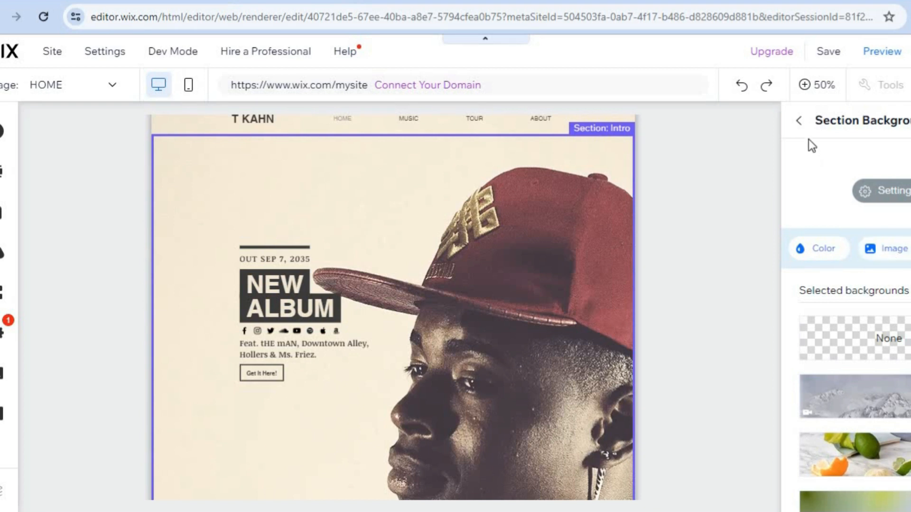
click(799, 121)
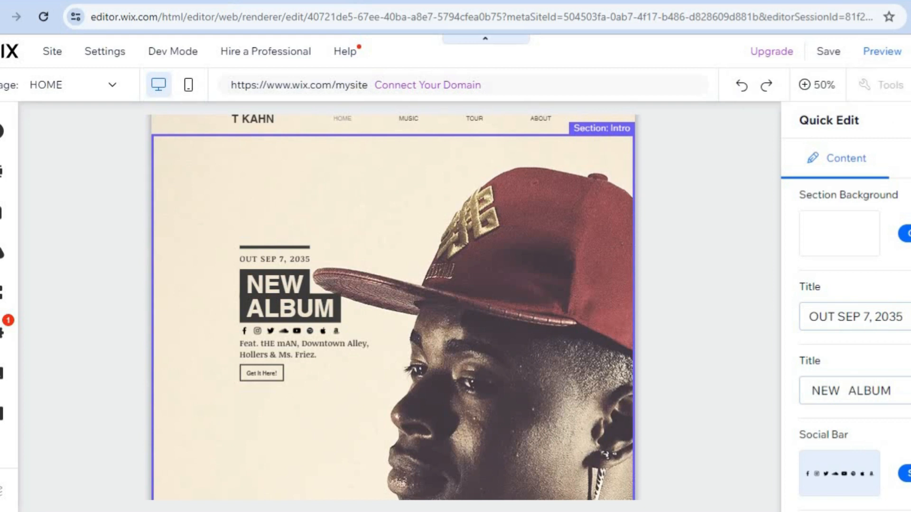
click(909, 120)
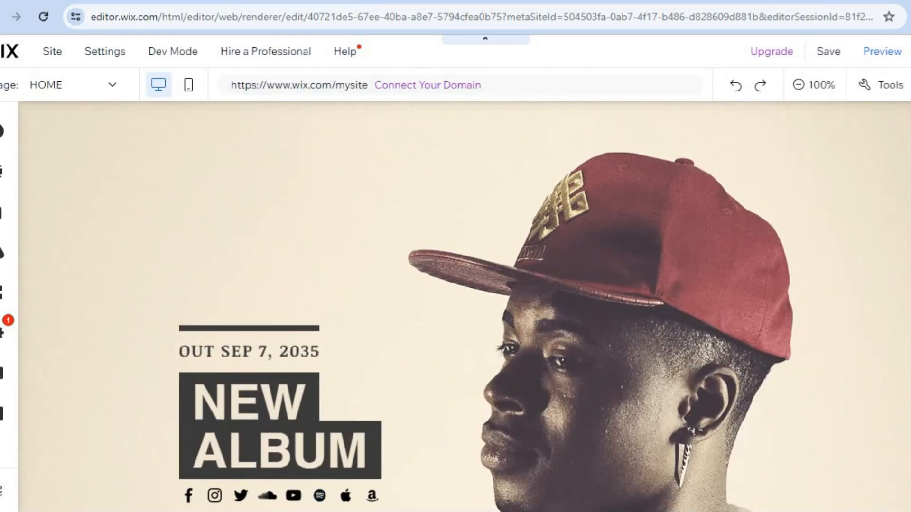
Open Quick Edit on the HOME page's Vimeo Featured Video section
scroll(464, 306, down, 10)
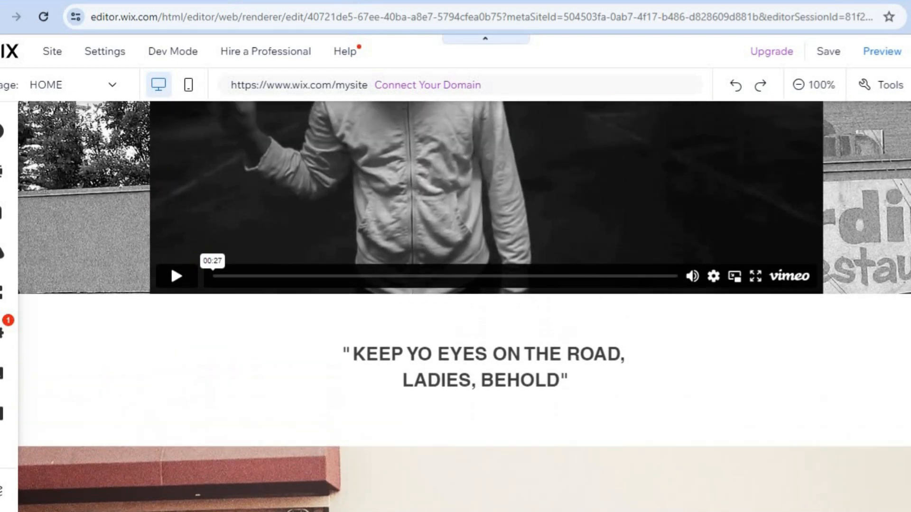
scroll(464, 306, up, 4)
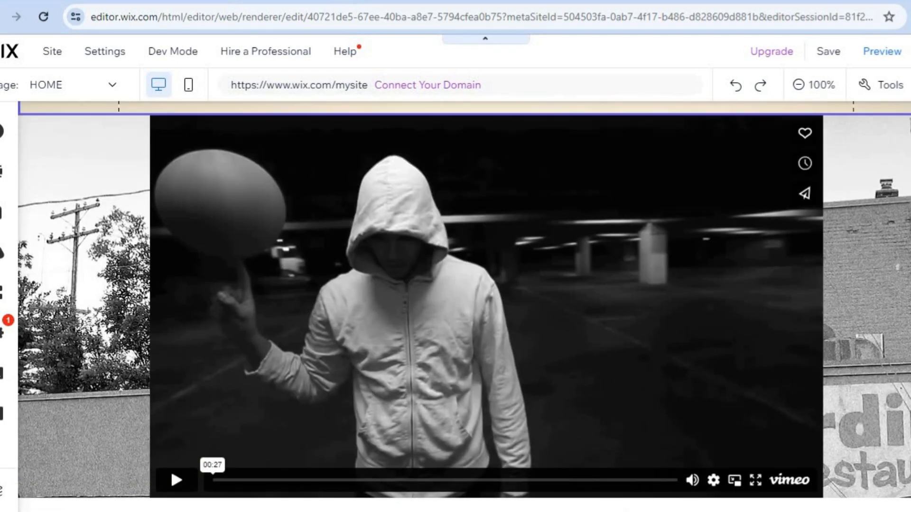
scroll(464, 306, up, 1)
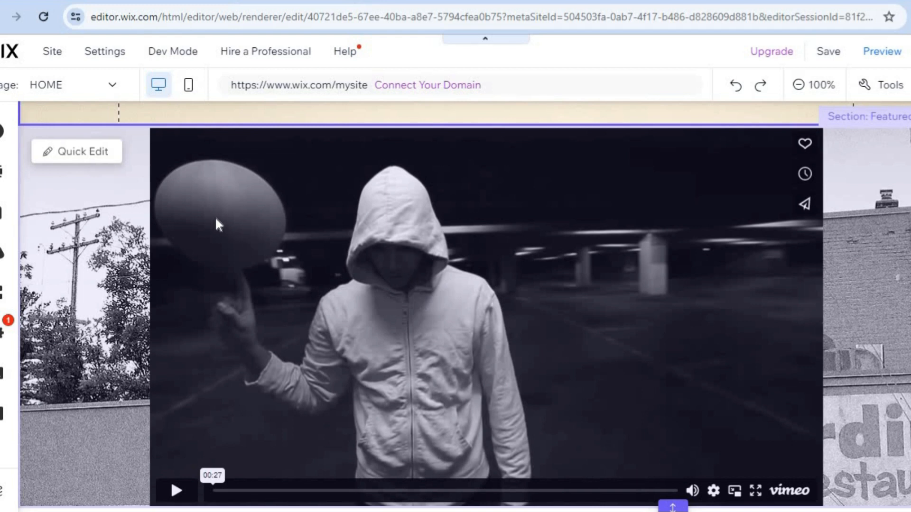
click(83, 151)
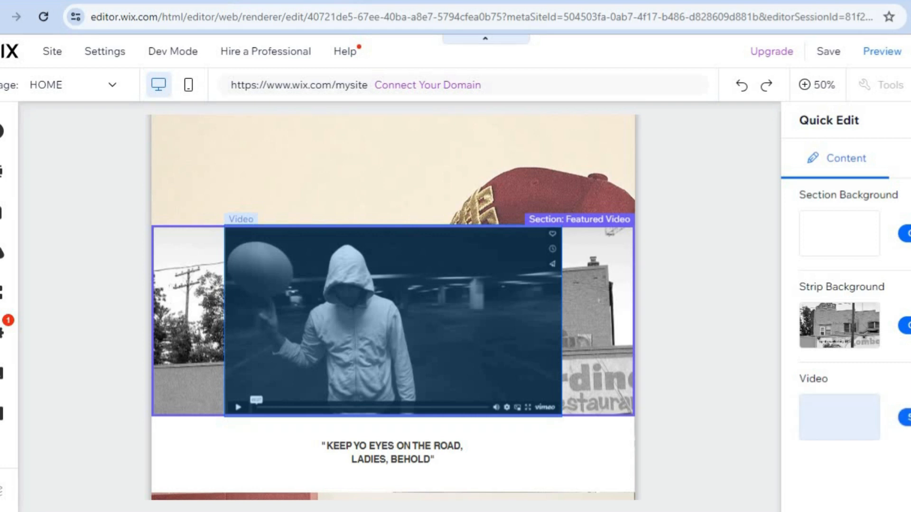
click(906, 418)
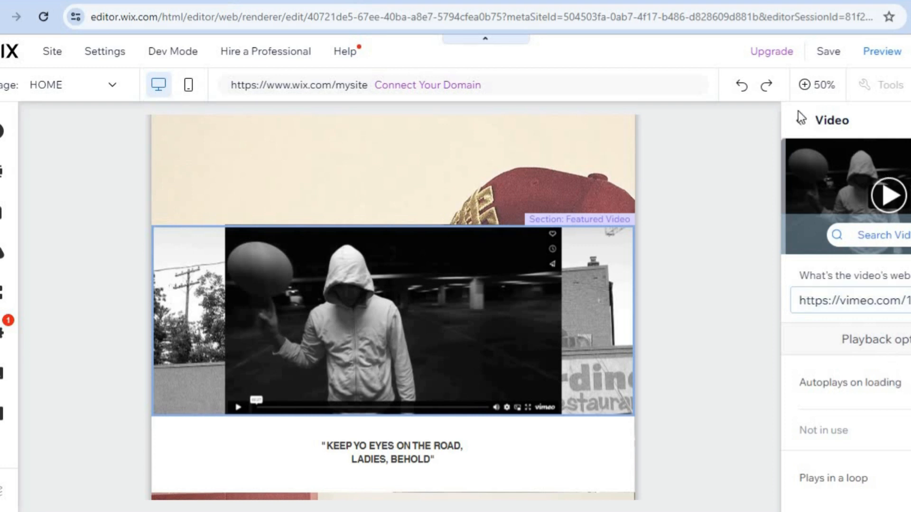
click(797, 126)
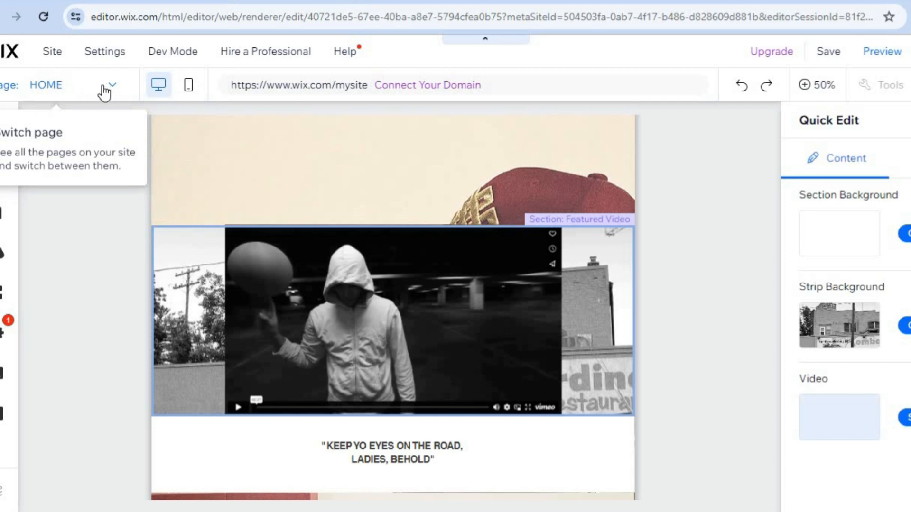
Switch to the MUSIC page from the pages list and scroll to its Featured Video section
click(102, 85)
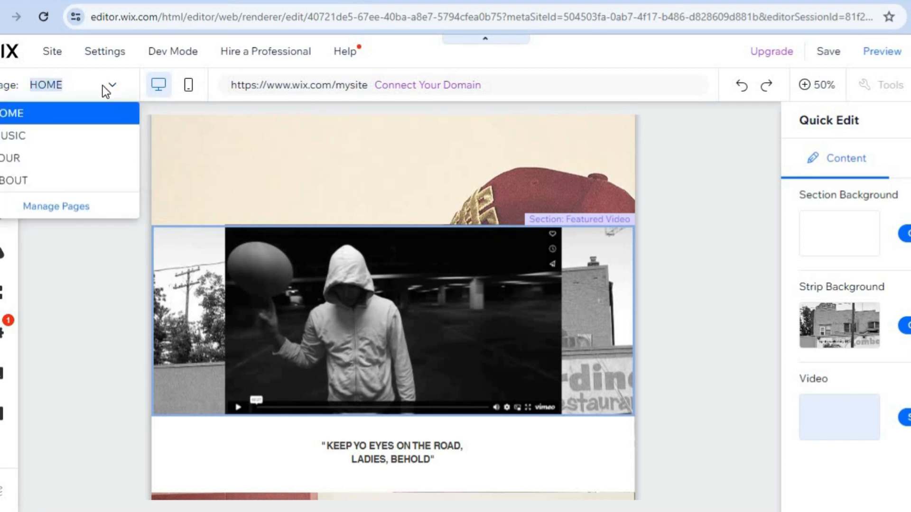
click(48, 141)
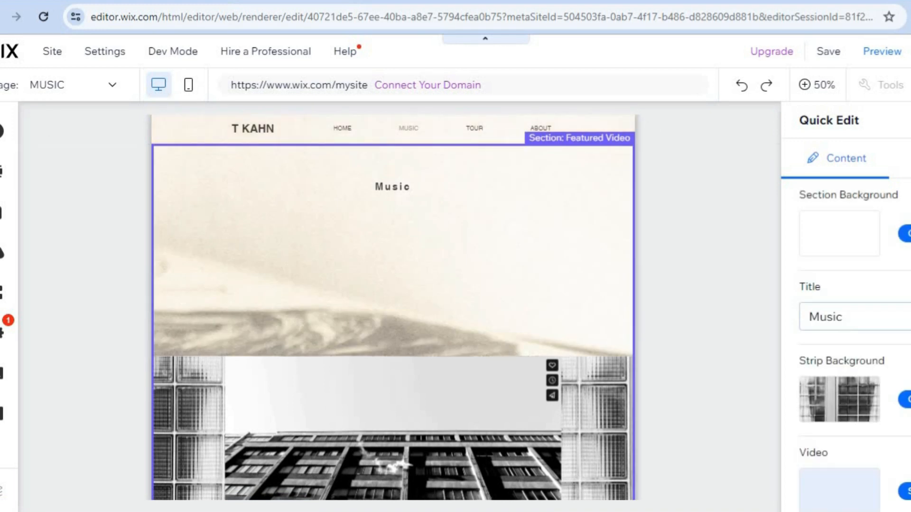
scroll(845, 332, down, 1)
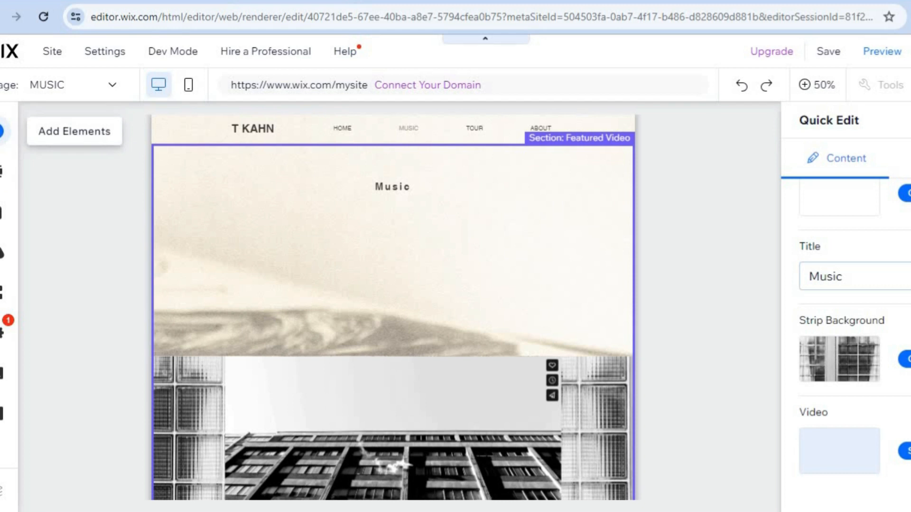
Leave Quick Edit, look through the Menu & Anchor and Contact & Forms elements, then close the panel
click(2, 132)
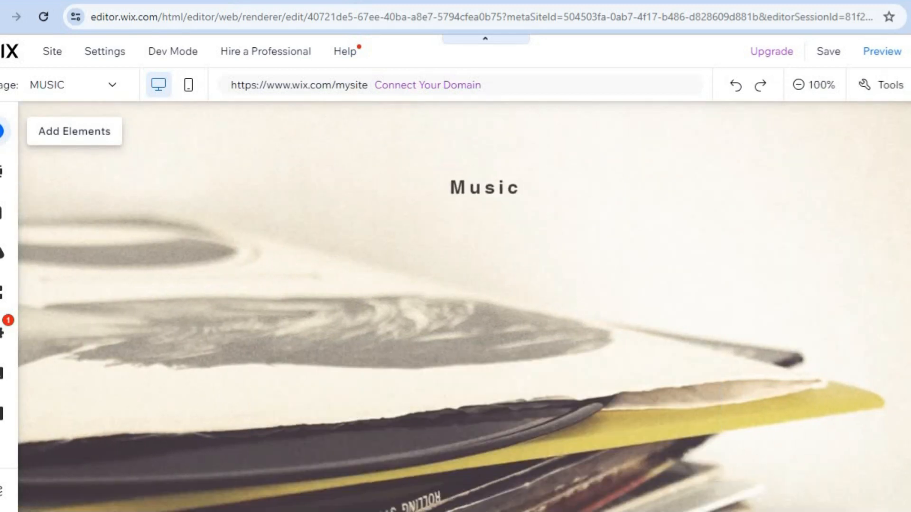
click(2, 131)
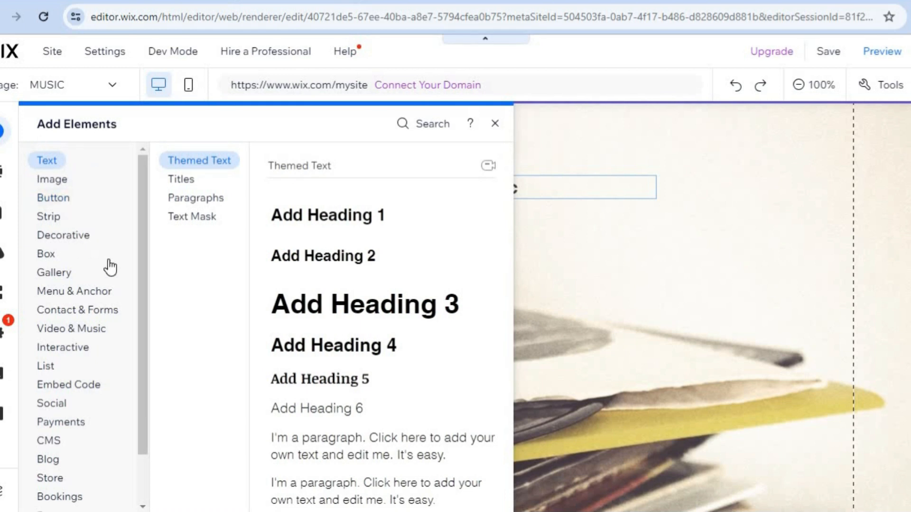
scroll(135, 329, down, 1)
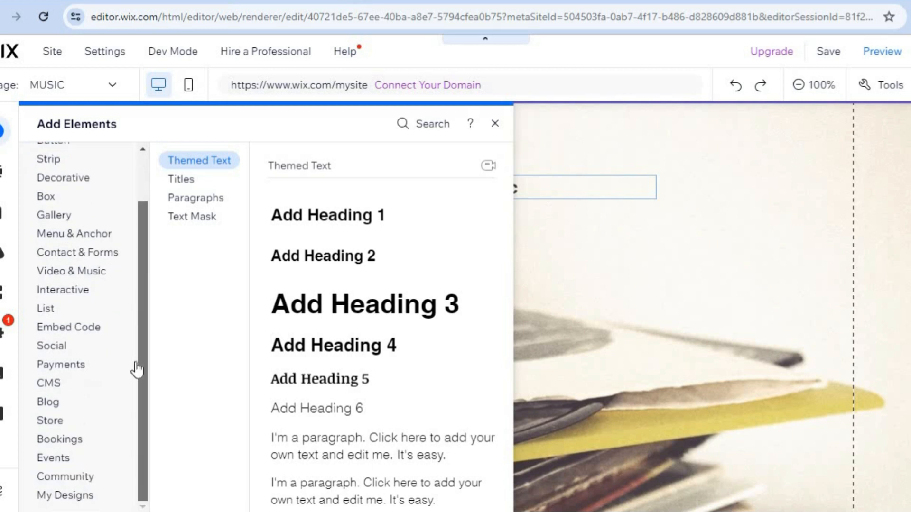
click(80, 235)
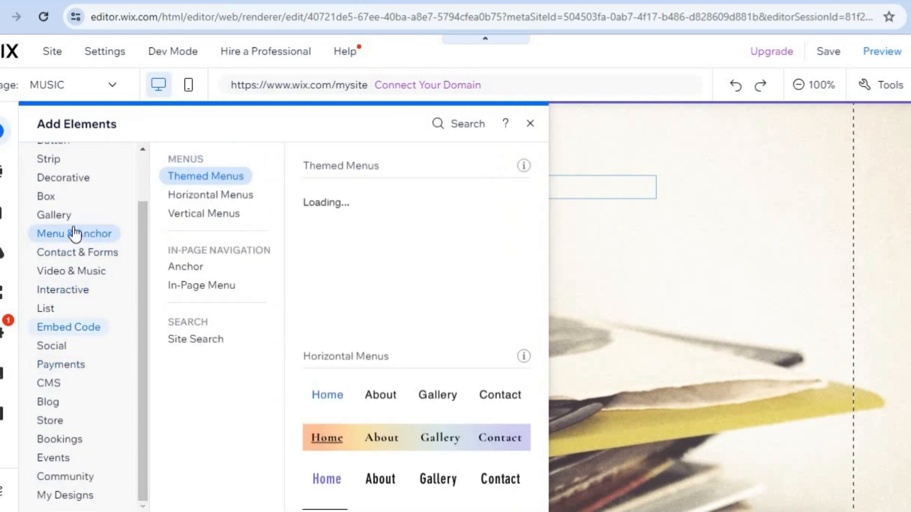
click(76, 252)
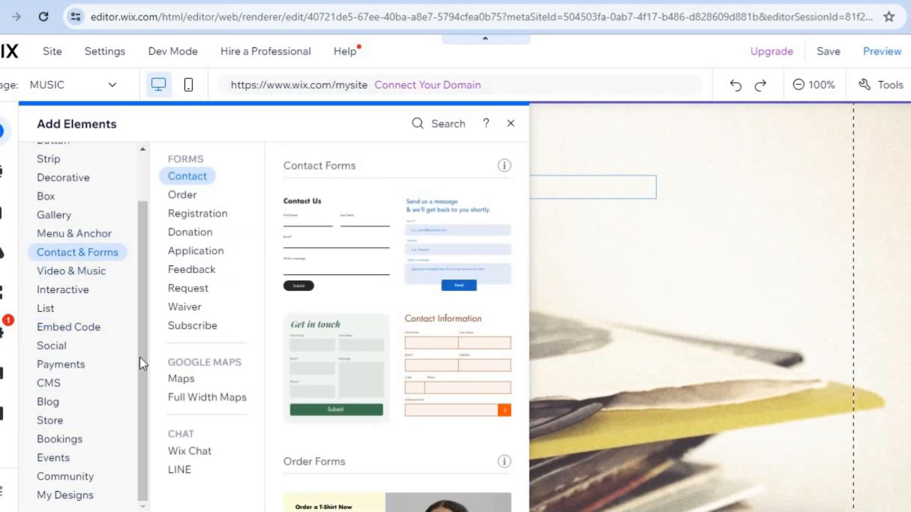
click(510, 124)
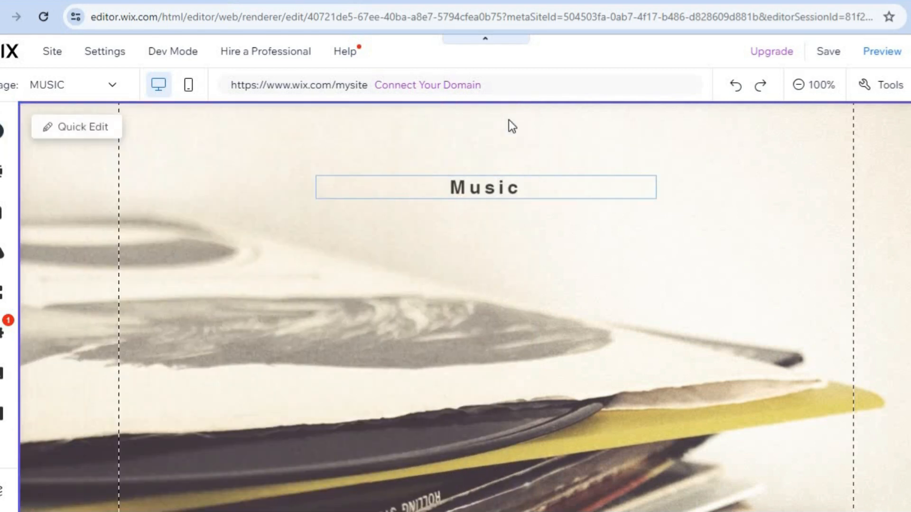
Save the site on the free Wix.com domain 'test-music'
click(835, 51)
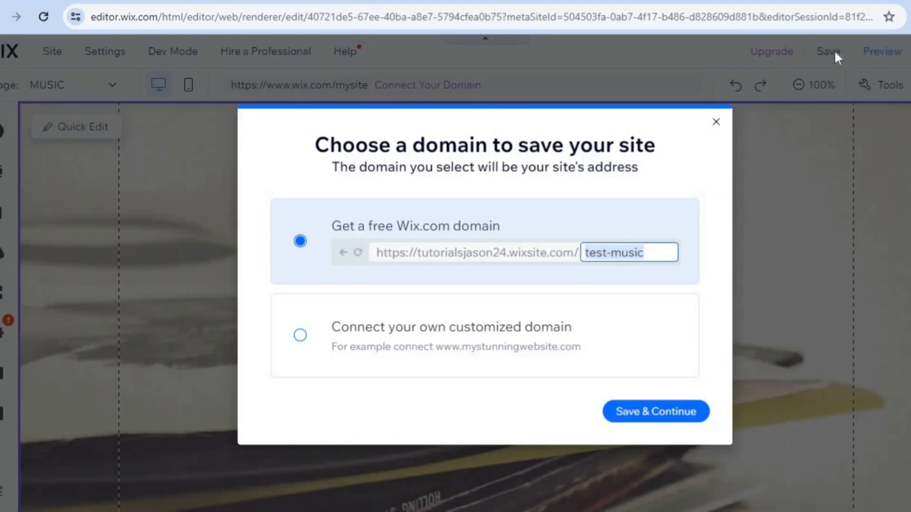
click(658, 418)
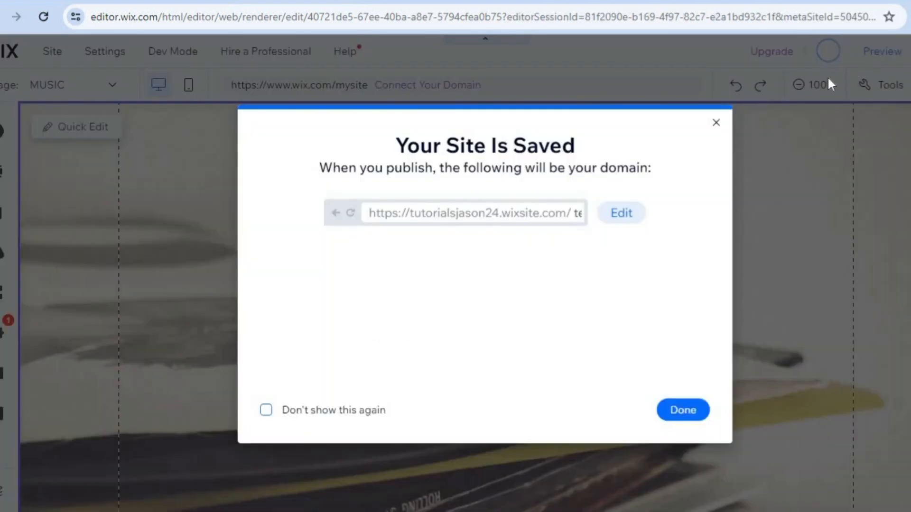
click(671, 411)
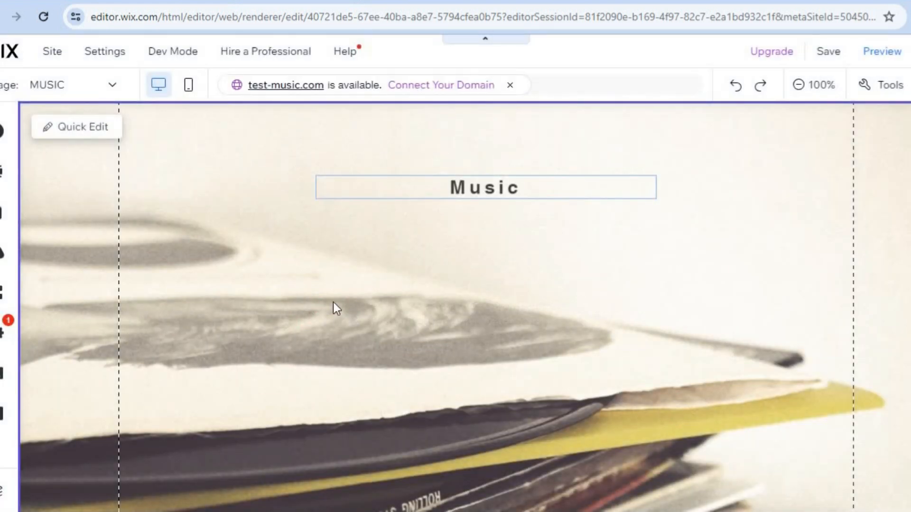
Go from the editor's Site menu to My Dashboard for the Test Music site
click(97, 58)
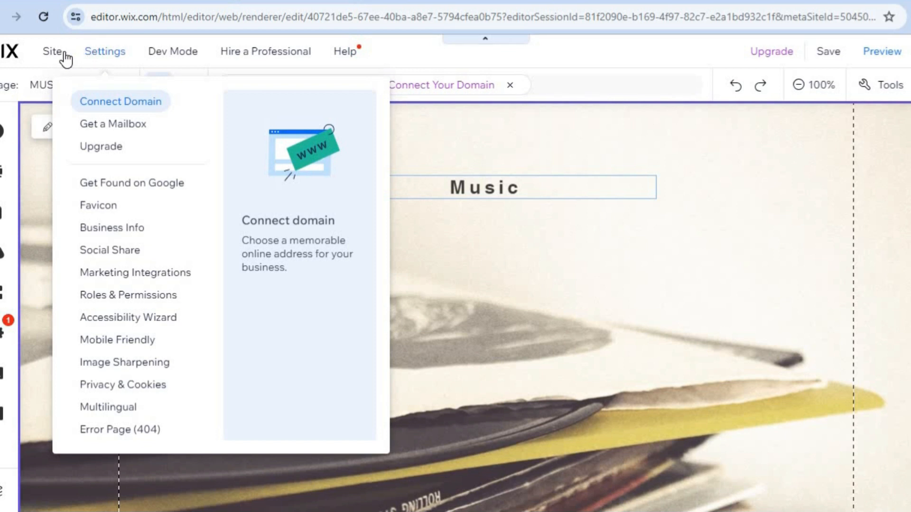
mouse_move(58, 60)
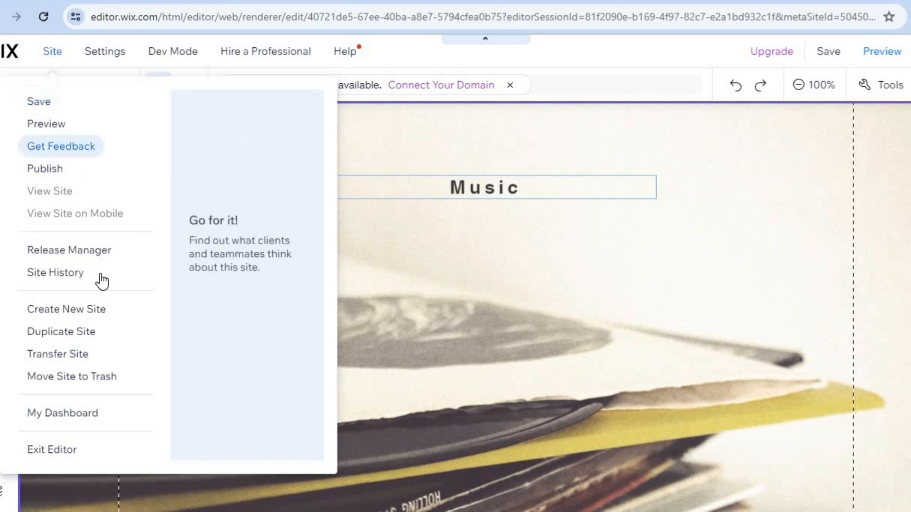
click(92, 417)
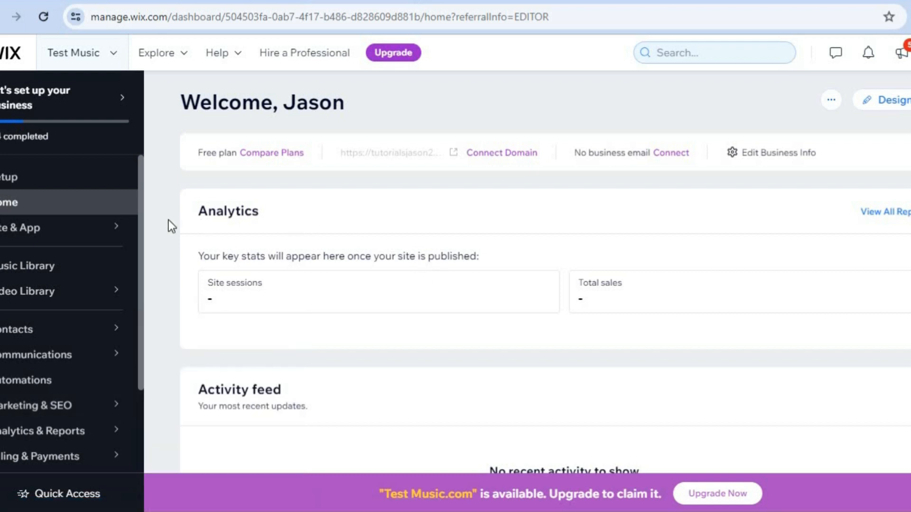
Open the dashboard's Music Library and begin a new album with Create Album
click(82, 276)
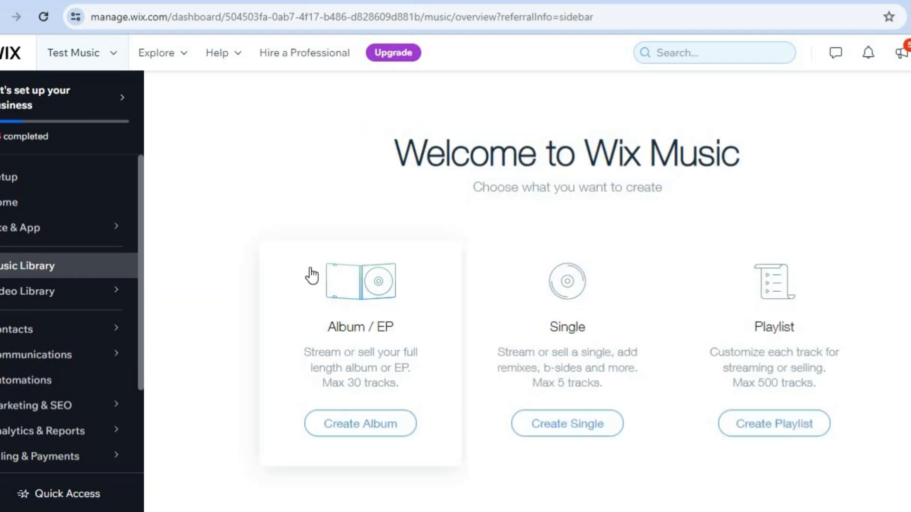
click(368, 425)
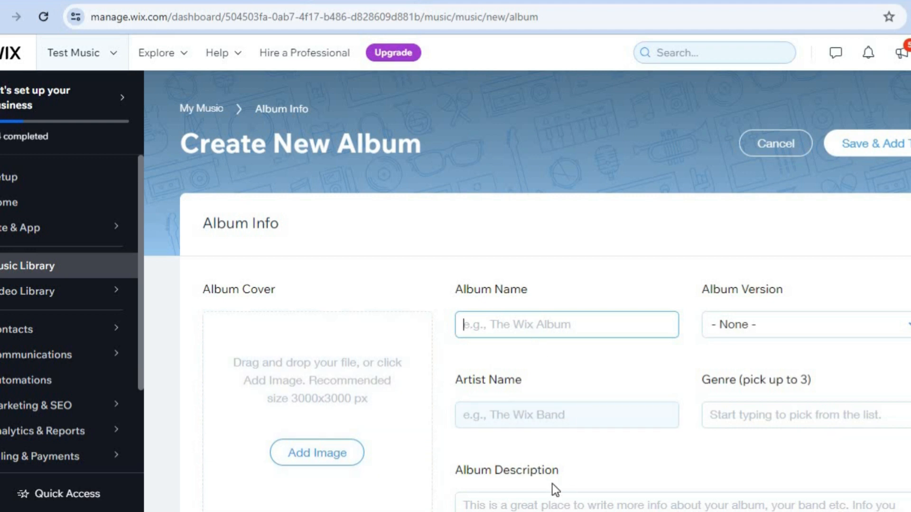
scroll(528, 292, down, 2)
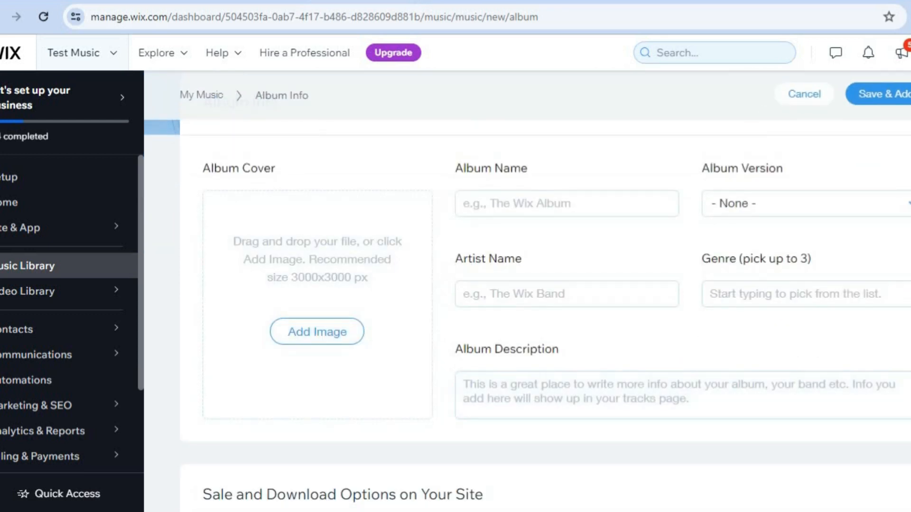
scroll(528, 314, down, 4)
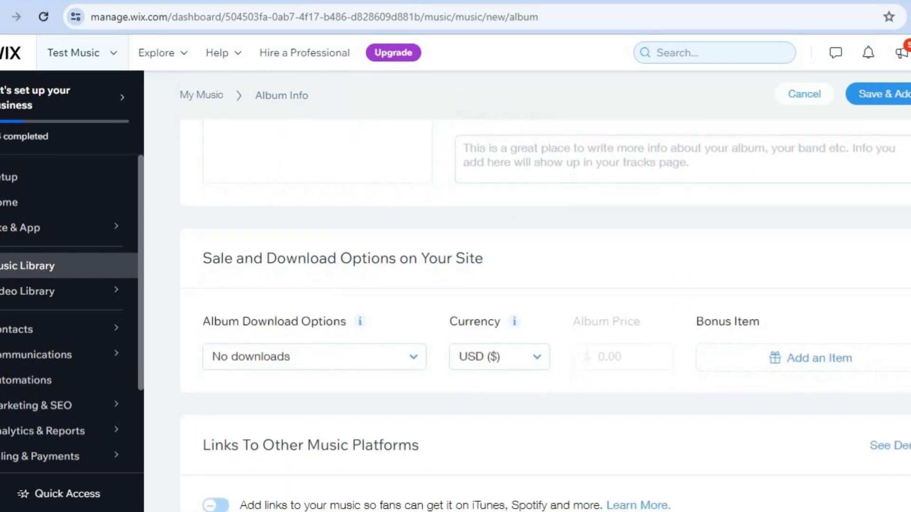
scroll(528, 314, down, 1)
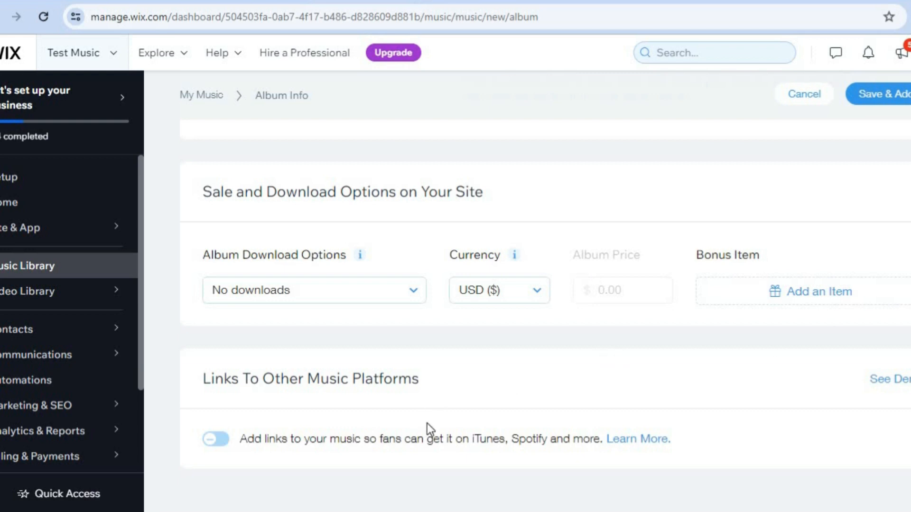
click(218, 441)
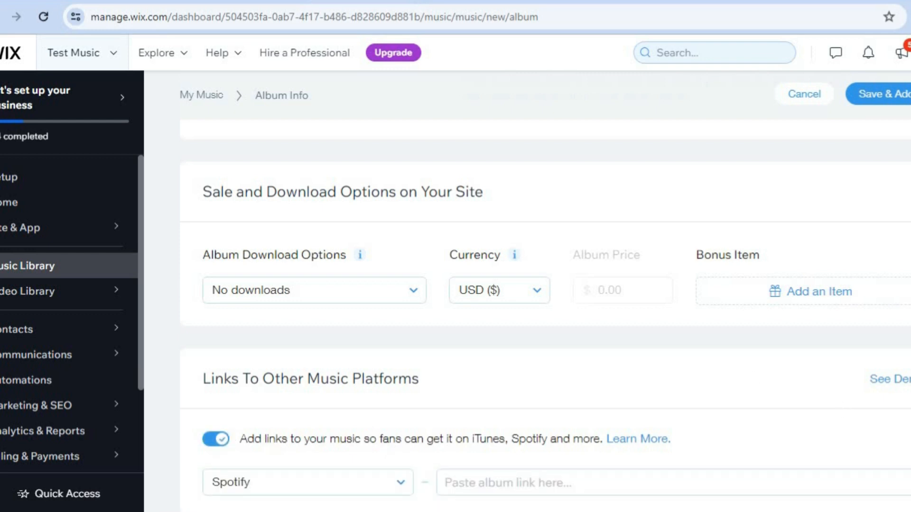
scroll(464, 409, down, 2)
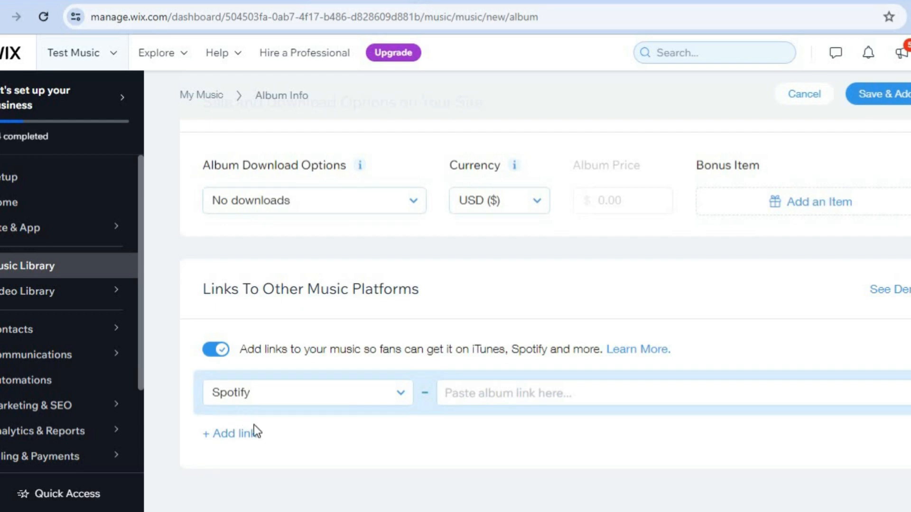
click(252, 445)
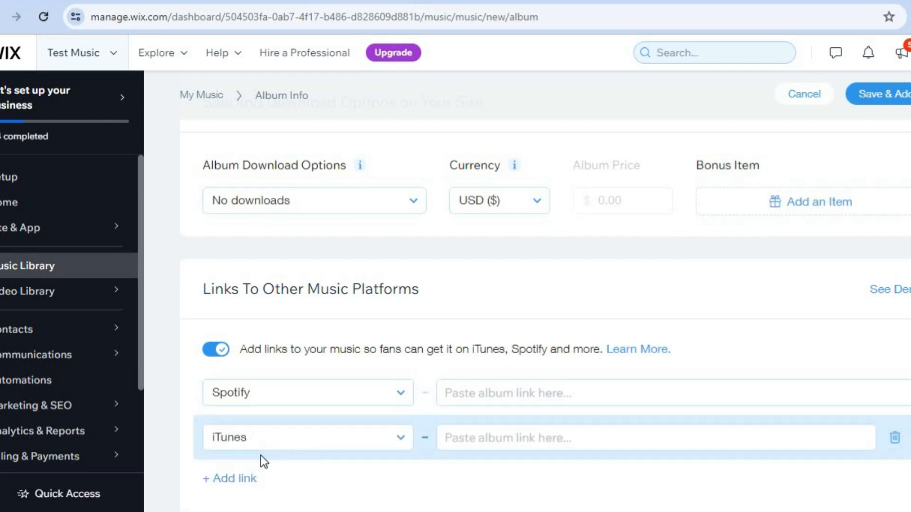
click(402, 443)
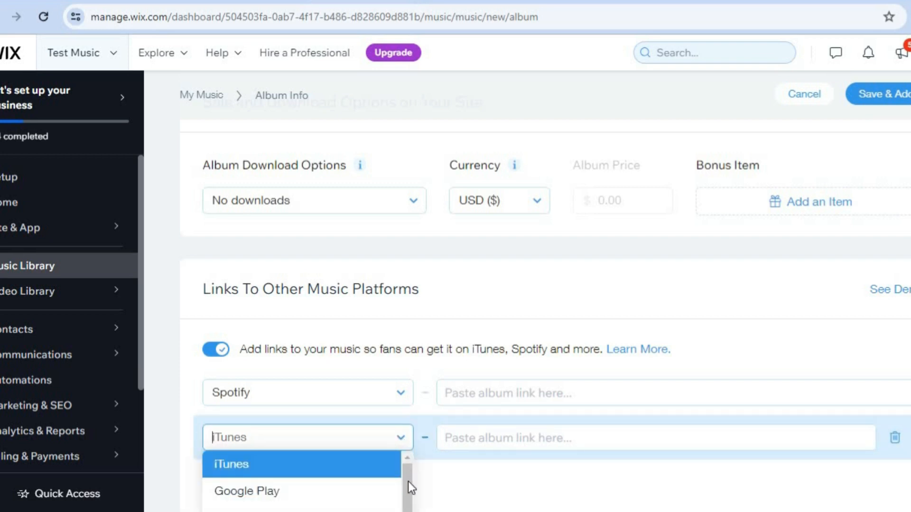
scroll(408, 483, down, 3)
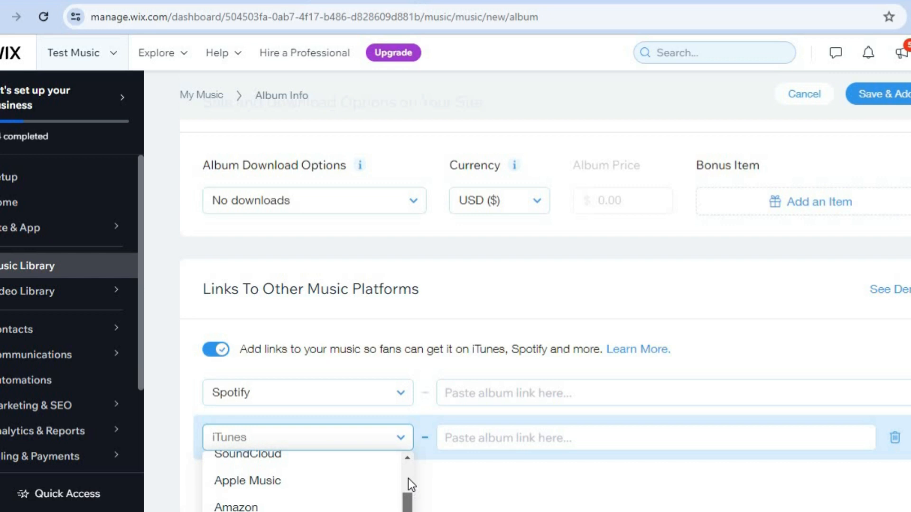
scroll(408, 478, up, 3)
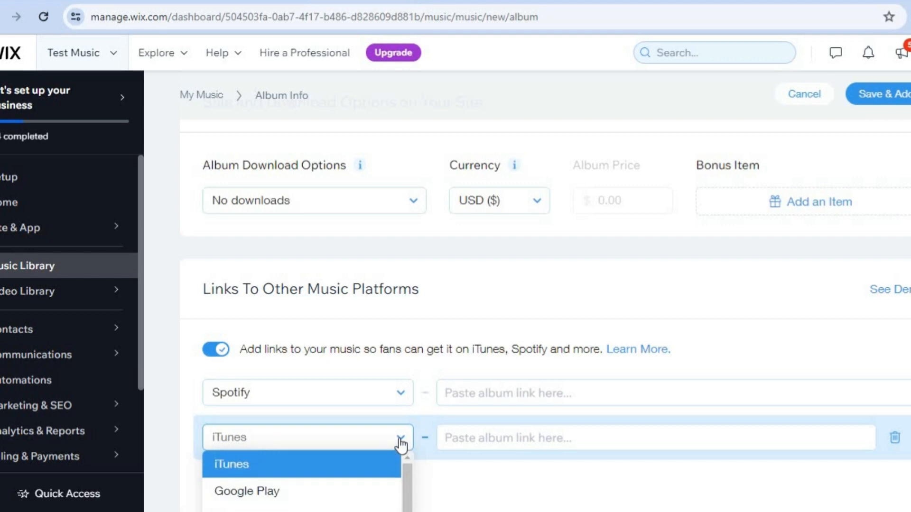
scroll(538, 439, down, 2)
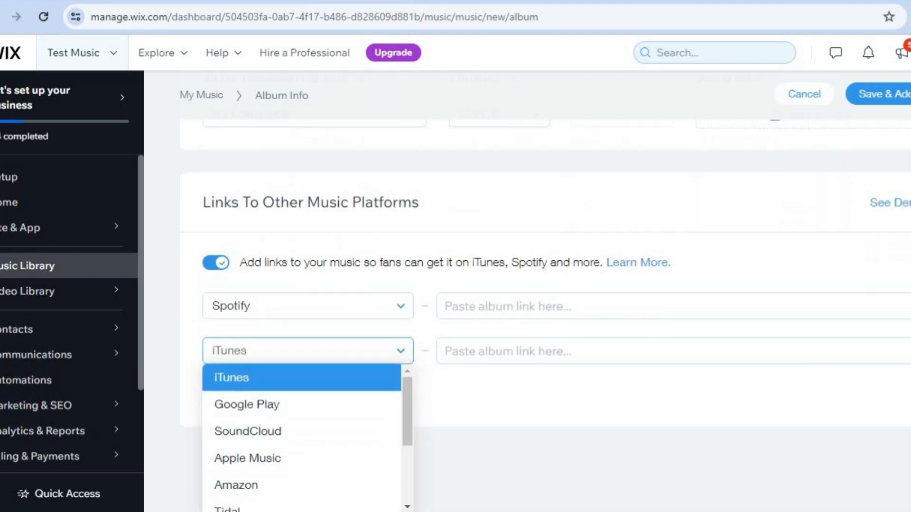
click(213, 264)
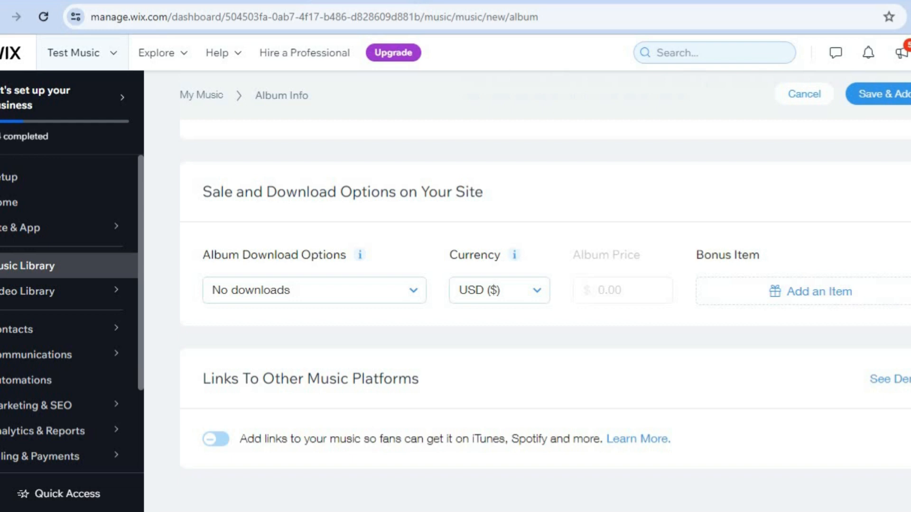
Try saving the empty album, then cancel it and confirm leaving without saving
scroll(527, 291, up, 8)
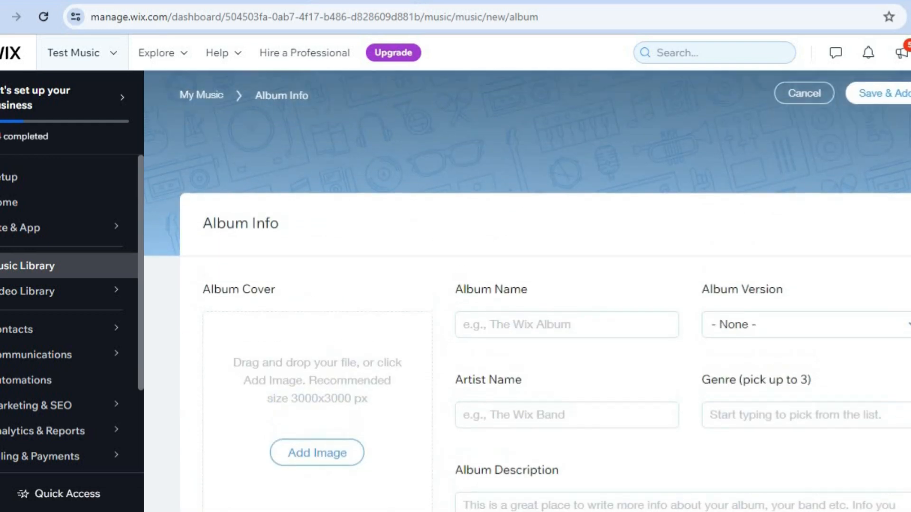
scroll(527, 292, down, 1)
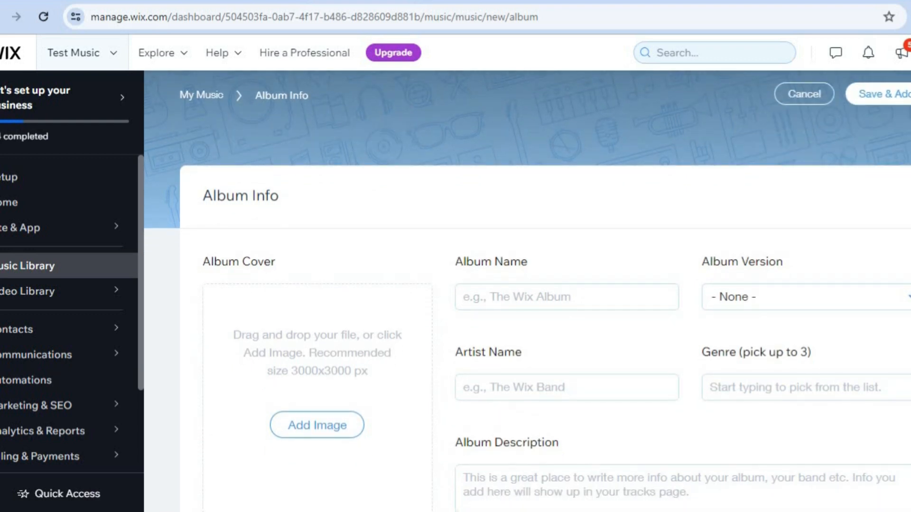
click(908, 102)
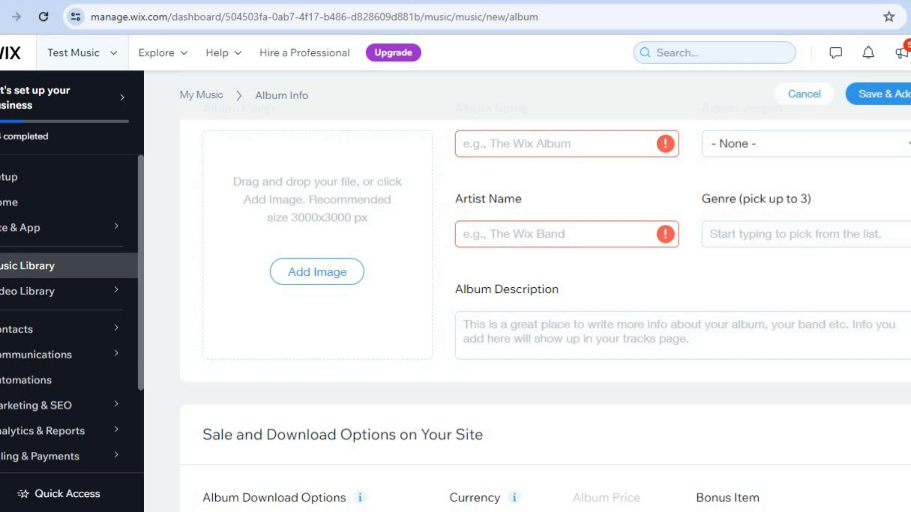
scroll(810, 331, down, 3)
scroll(802, 121, up, 6)
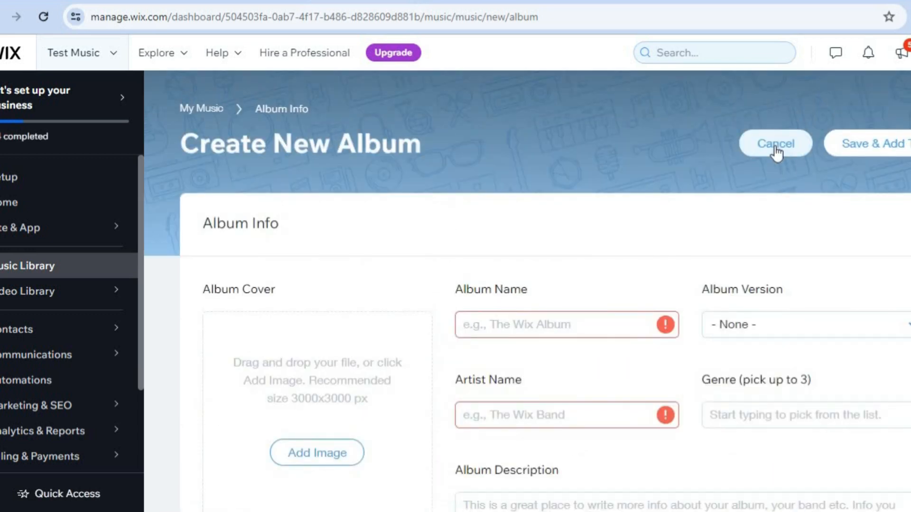
click(775, 147)
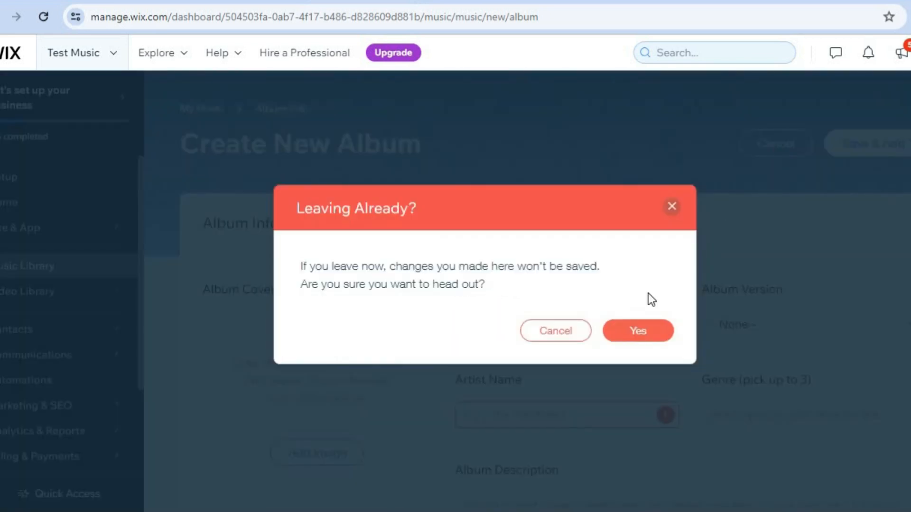
click(630, 334)
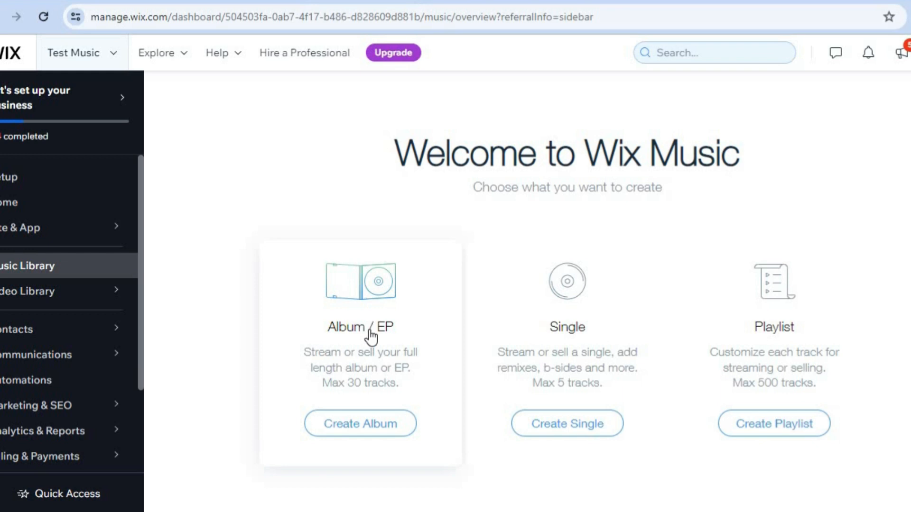
Check the empty Video Library > Videos page, then go to Billing & Payments > Payments
click(57, 298)
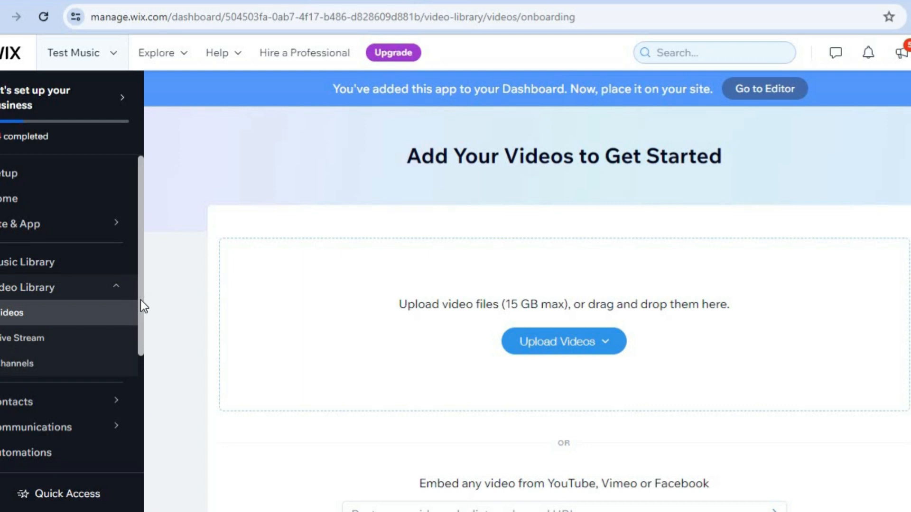
scroll(140, 303, down, 2)
scroll(144, 320, down, 4)
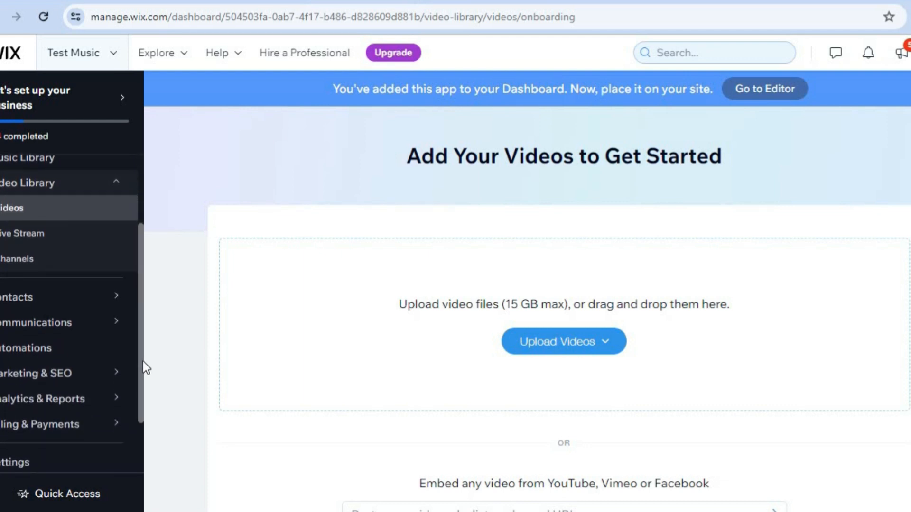
scroll(143, 380, down, 3)
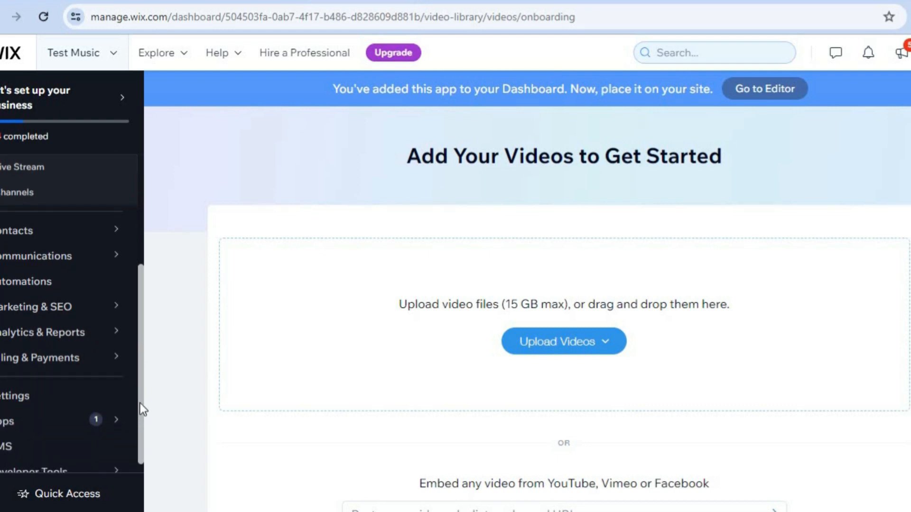
mouse_move(96, 365)
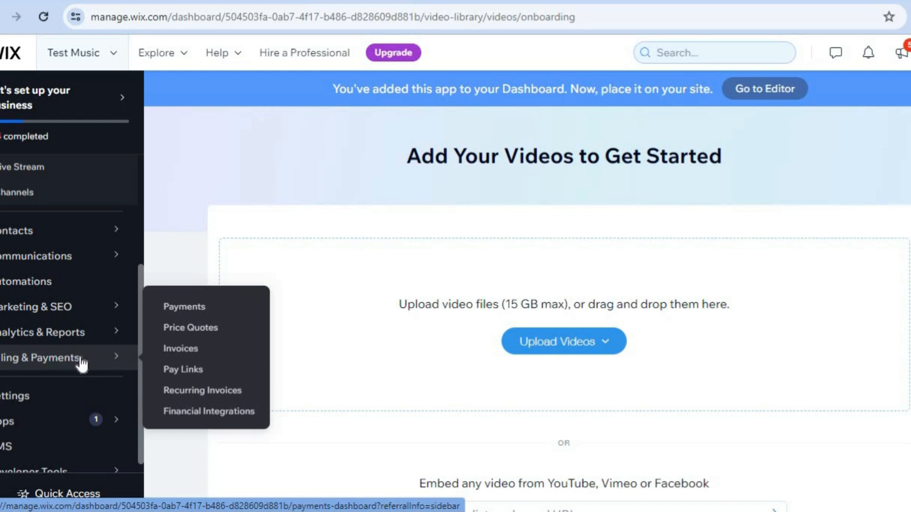
click(184, 308)
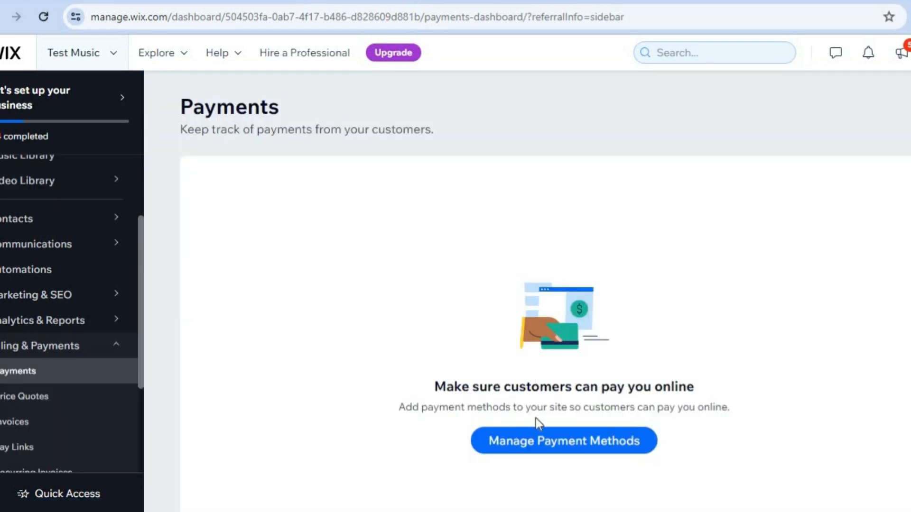
Under Manage Payment Methods, search 'uni' and change the business location from Jamaica to United States
click(529, 443)
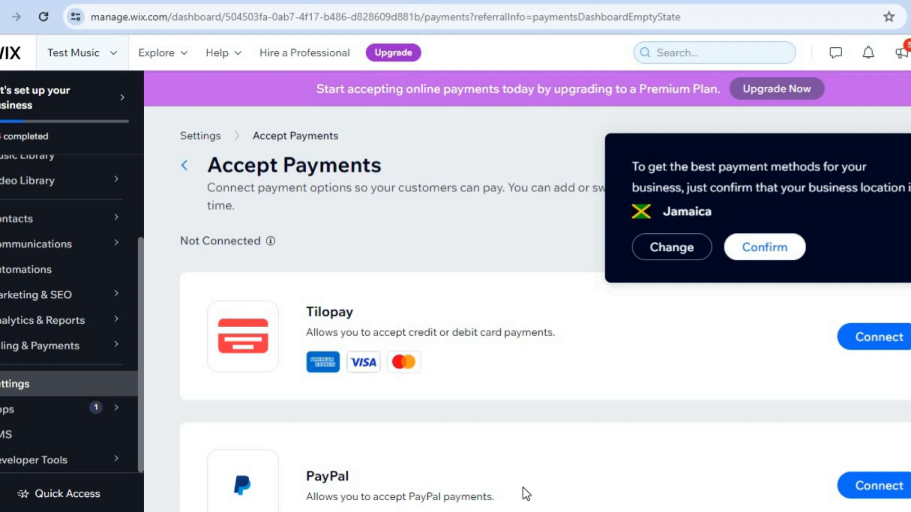
scroll(527, 332, down, 1)
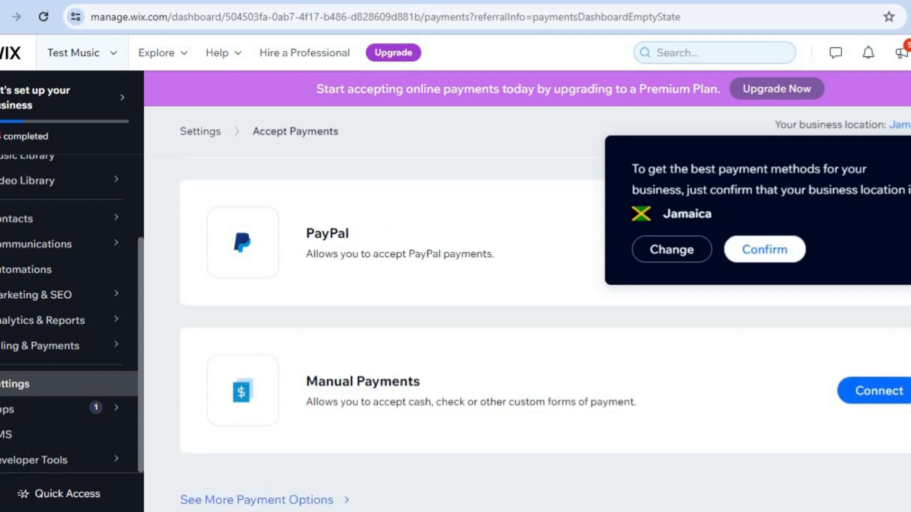
scroll(526, 332, up, 4)
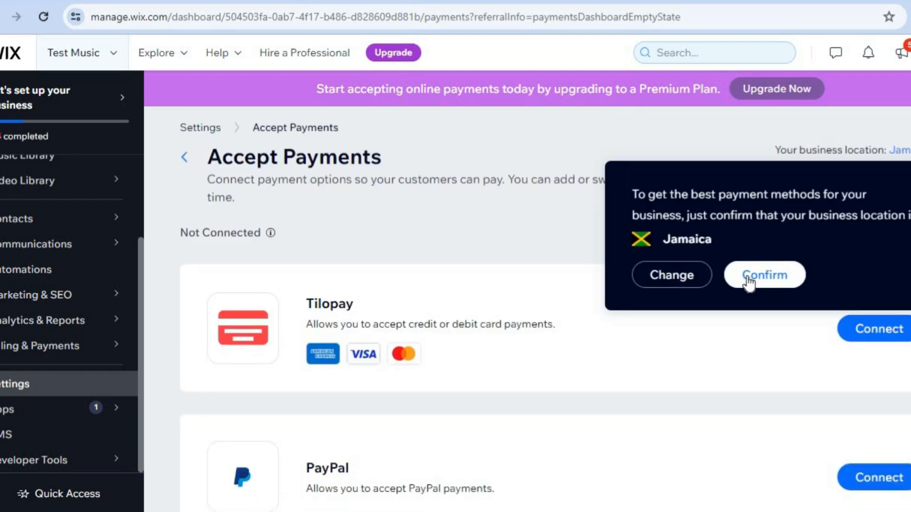
click(691, 279)
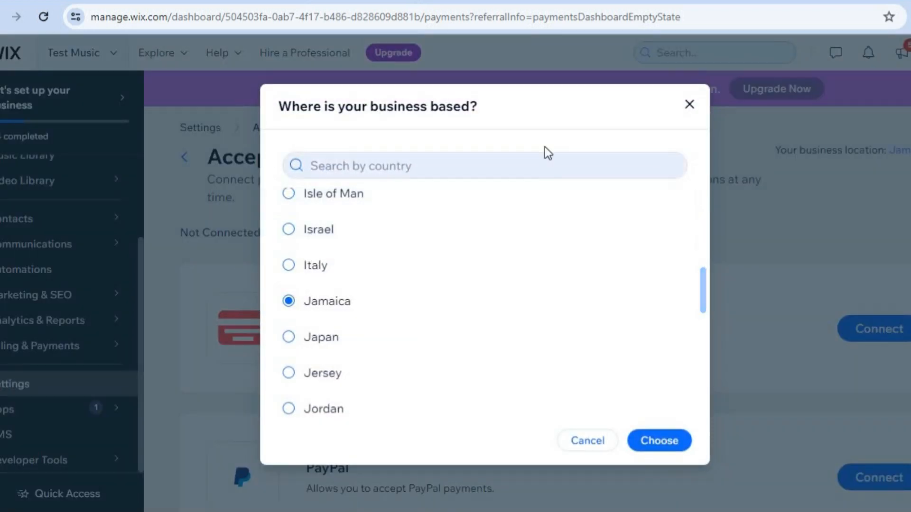
drag(704, 301, 698, 444)
drag(705, 354, 696, 204)
click(516, 162)
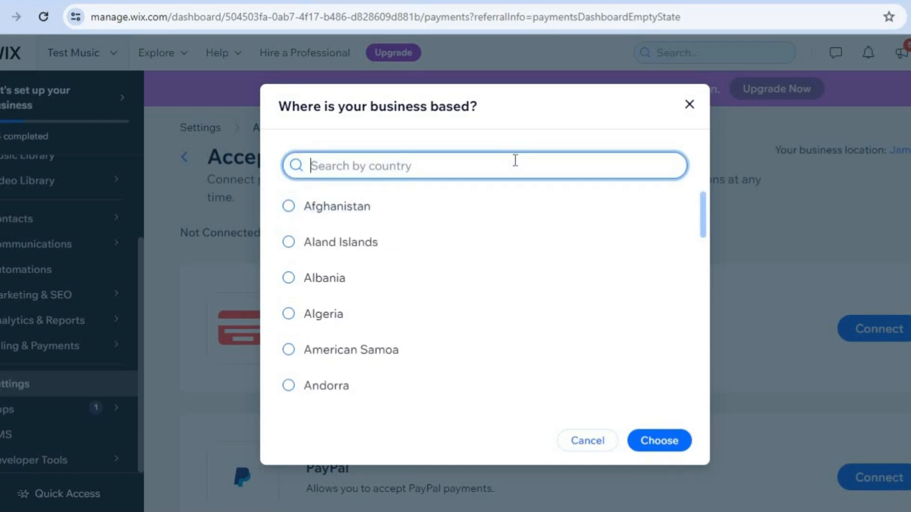
text(uni)
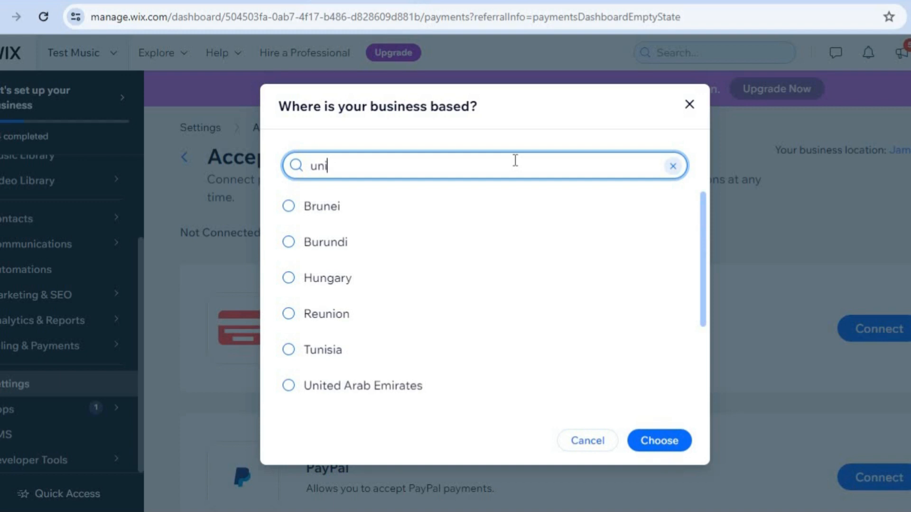
click(384, 351)
click(384, 351)
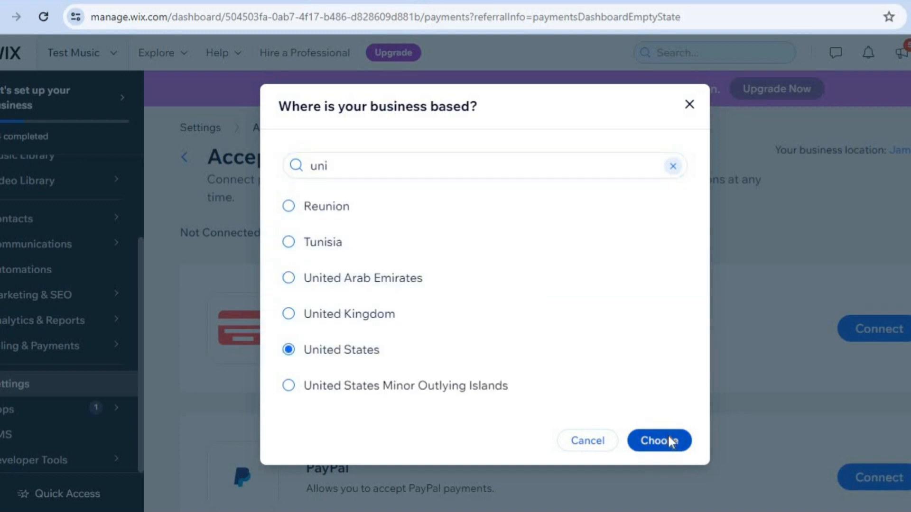
click(668, 435)
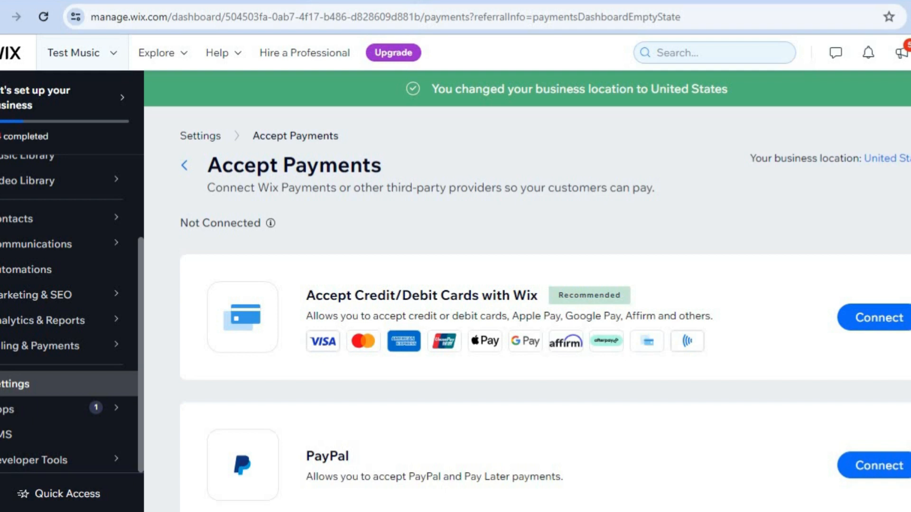
Open See More Payment Options and scroll through providers such as Triple-A, Afterpay, Bankful and Klarna
scroll(545, 311, down, 3)
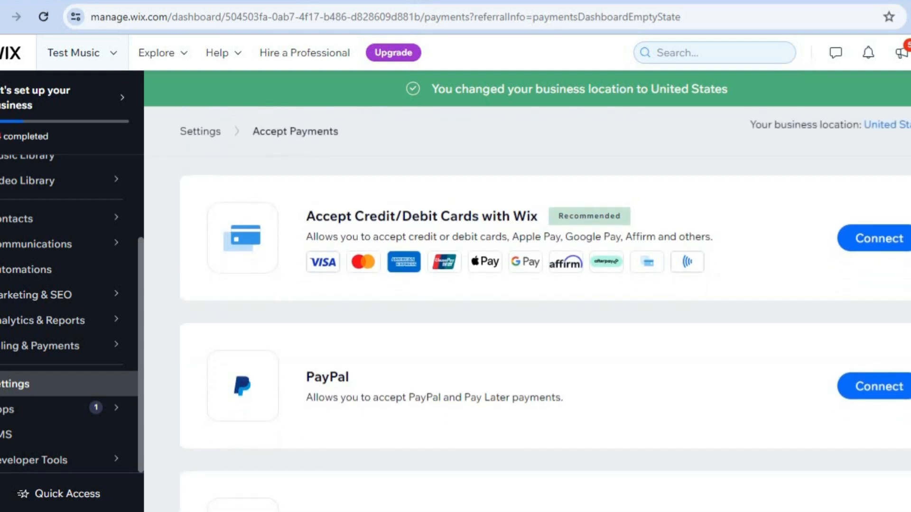
scroll(734, 280, up, 3)
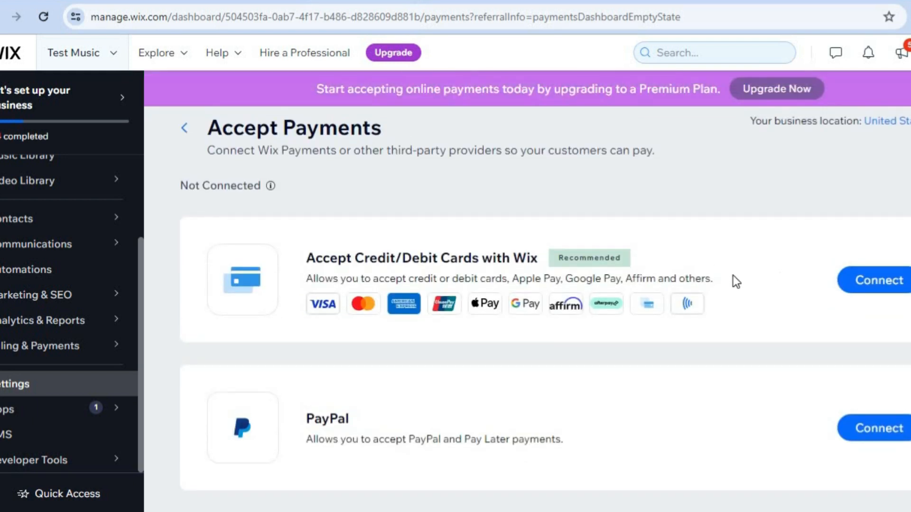
scroll(545, 308, down, 4)
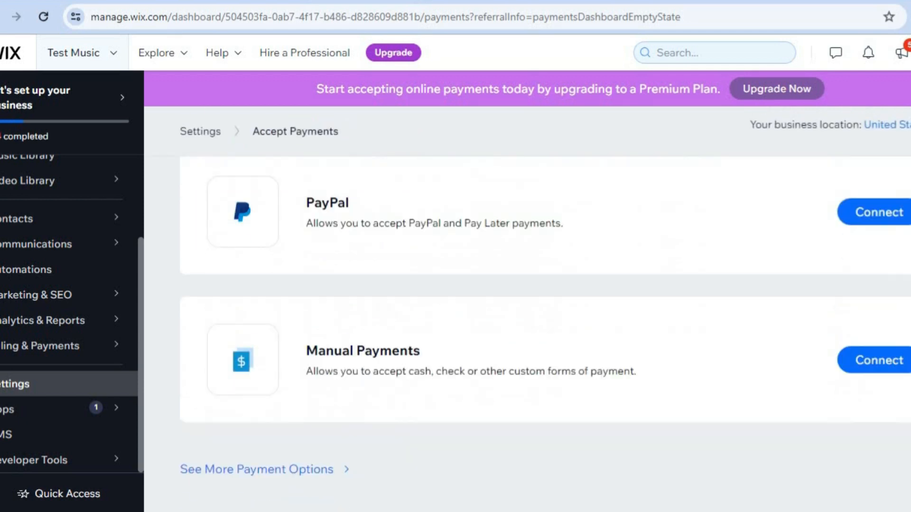
click(311, 471)
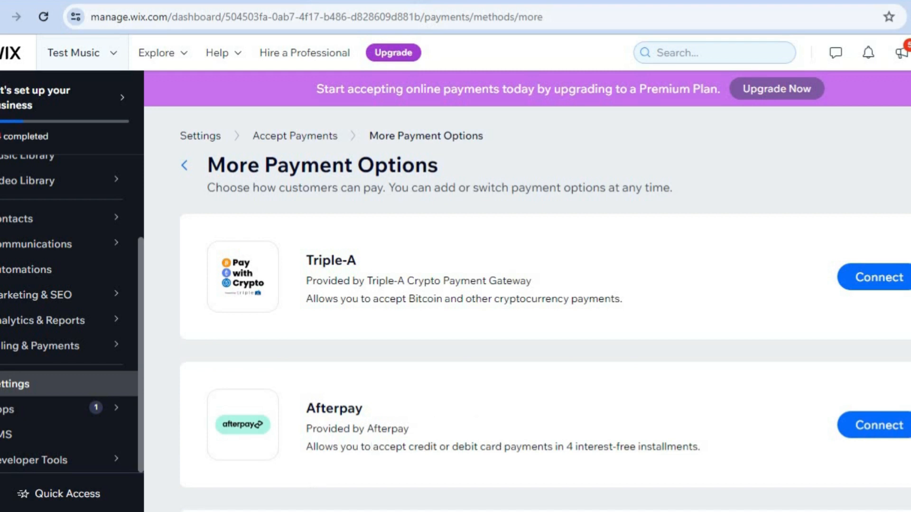
scroll(546, 332, down, 10)
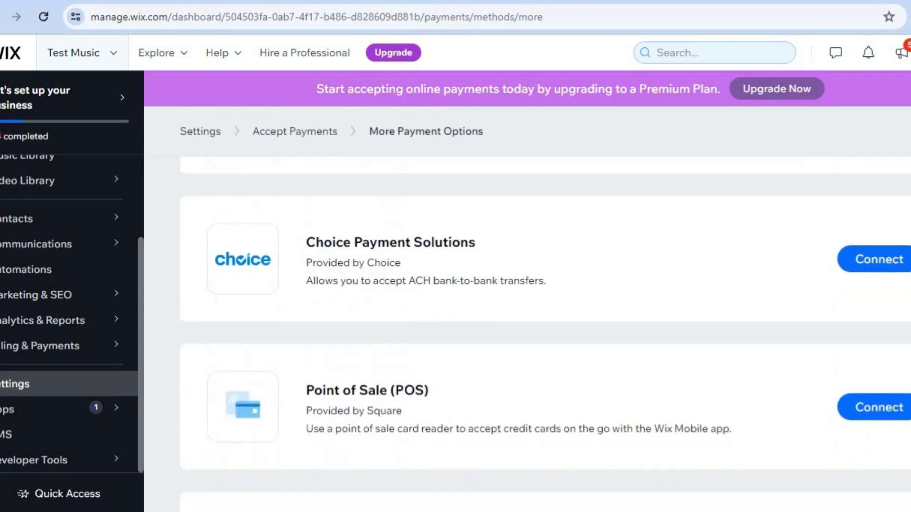
scroll(546, 336, down, 5)
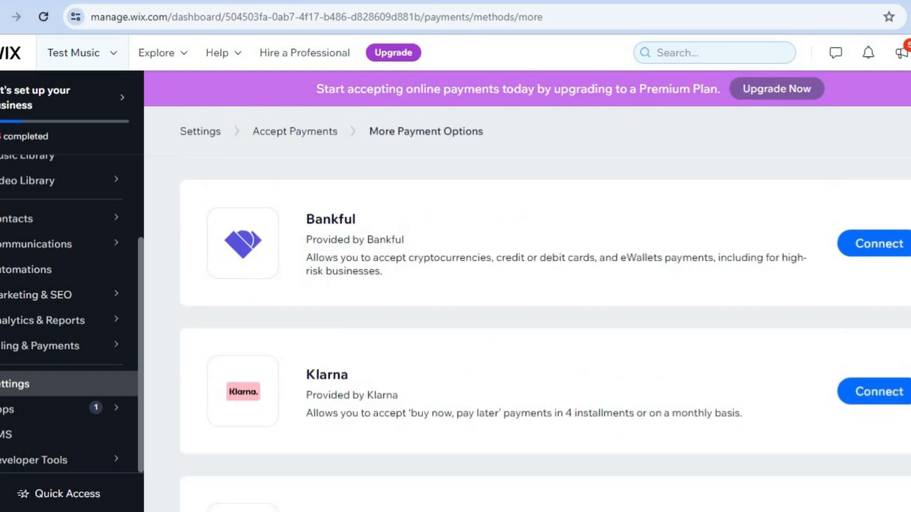
scroll(545, 332, up, 15)
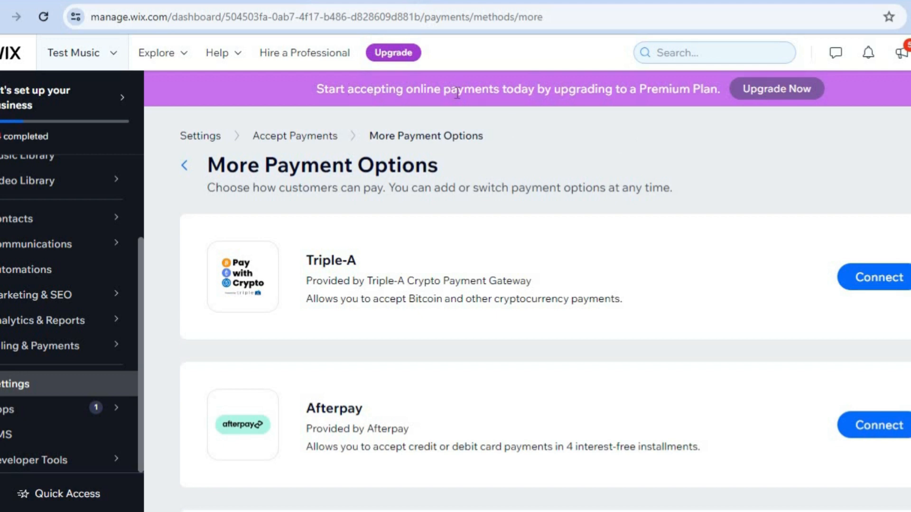
Open Upgrade Now and compare Business VIP $35, Unlimited $25 and Basic $17 monthly plans
click(776, 95)
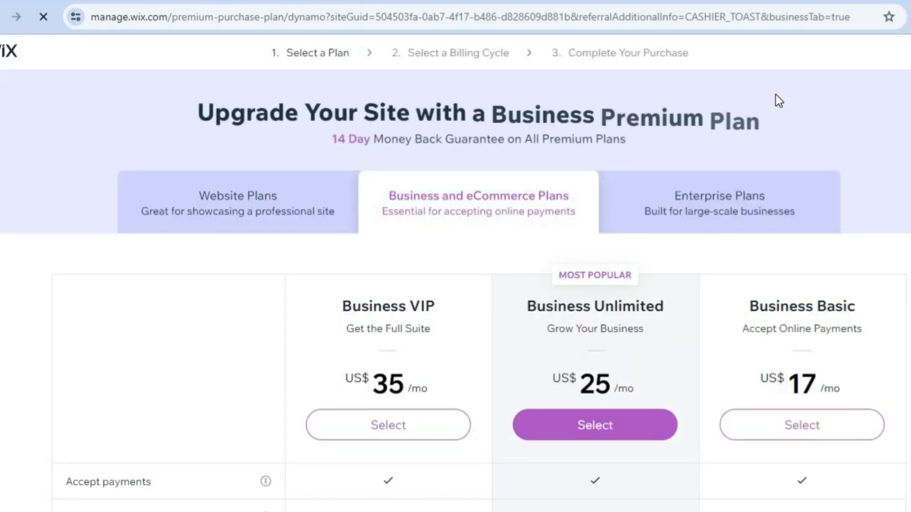
scroll(855, 133, down, 6)
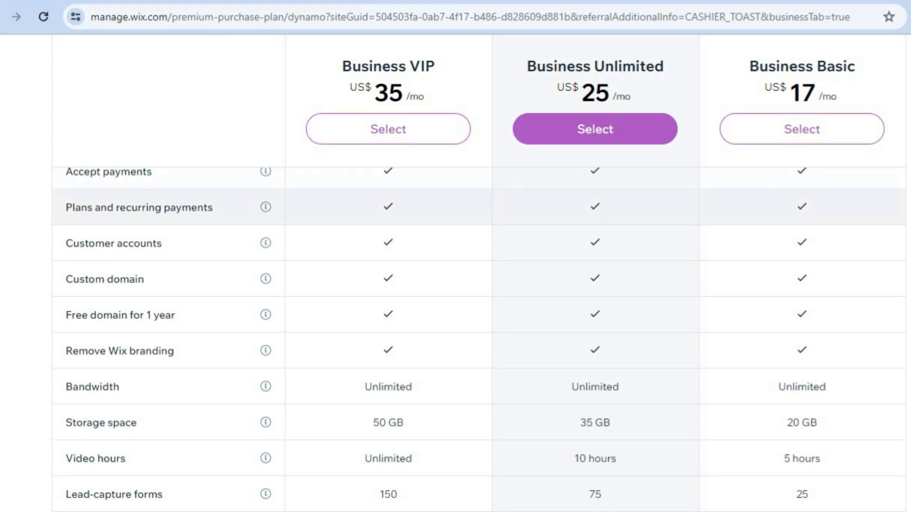
scroll(479, 340, down, 1)
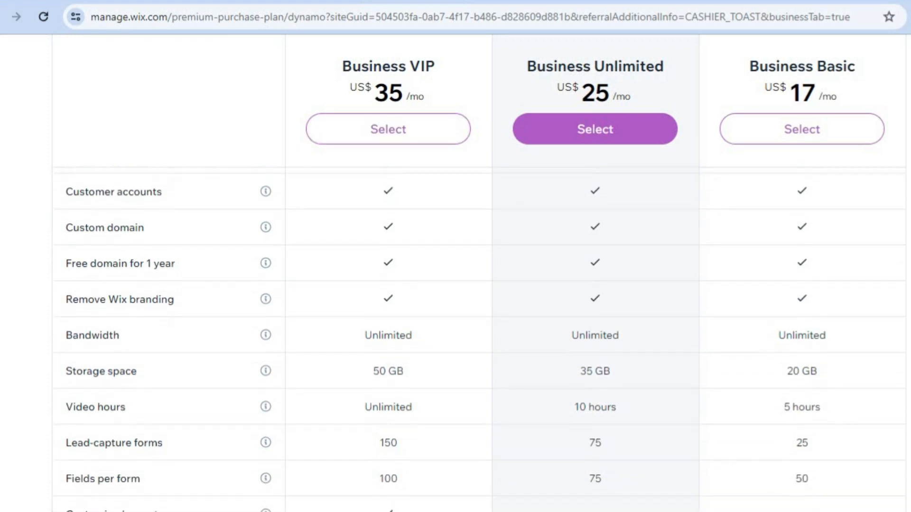
scroll(479, 339, up, 1)
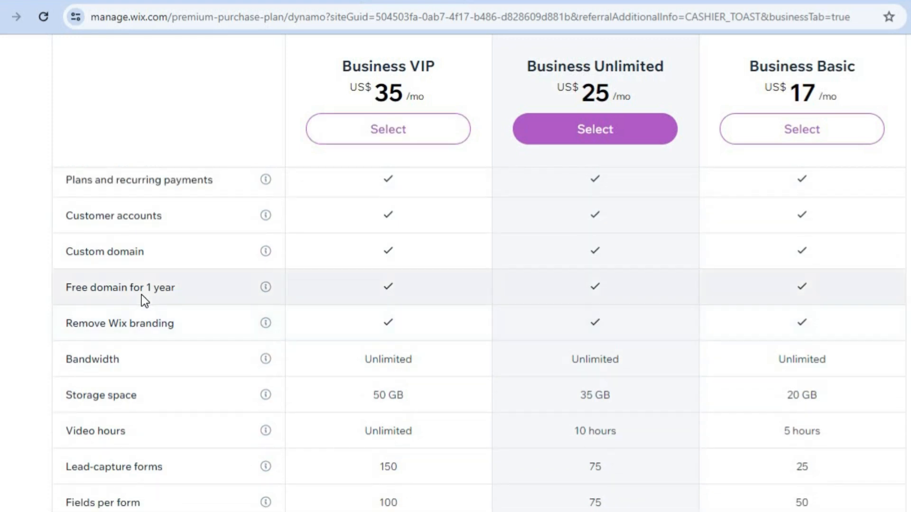